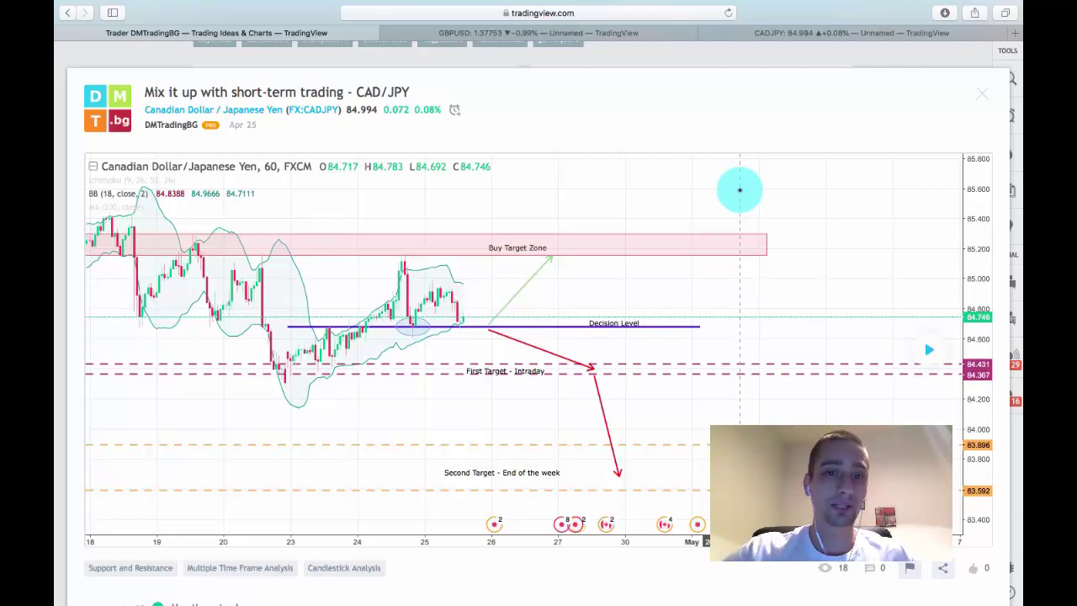
Close the CAD/JPY idea and open the published idea "The bears are in control - GBP/USD".
{"action": "left_click", "coordinate": [982, 93]}
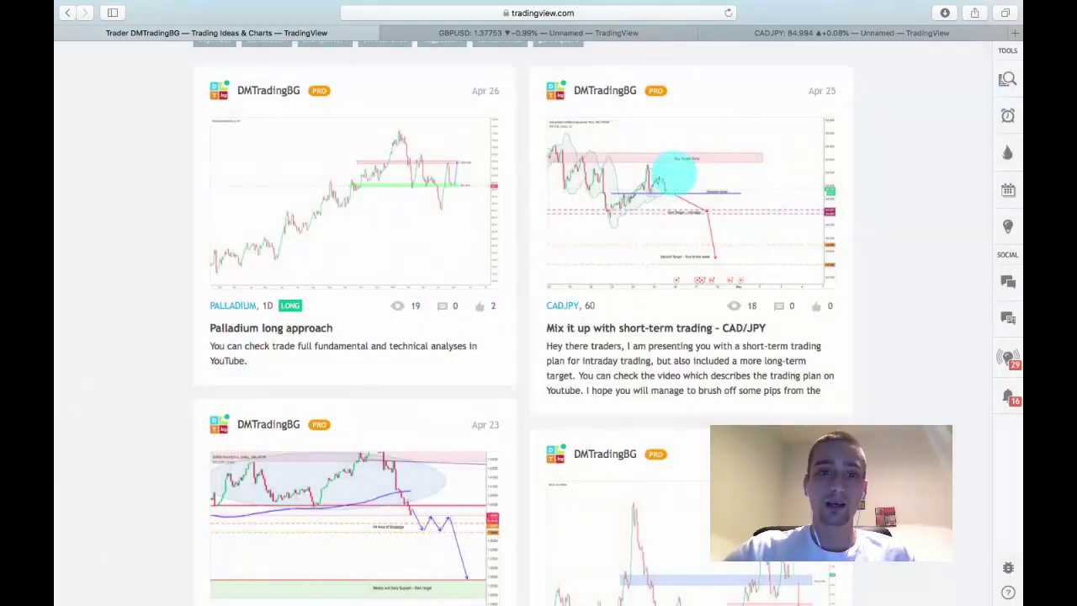
{"action": "scroll", "coordinate": [654, 193], "scroll_direction": "up", "scroll_amount": 1}
{"action": "scroll", "coordinate": [654, 193], "scroll_direction": "down", "scroll_amount": 4}
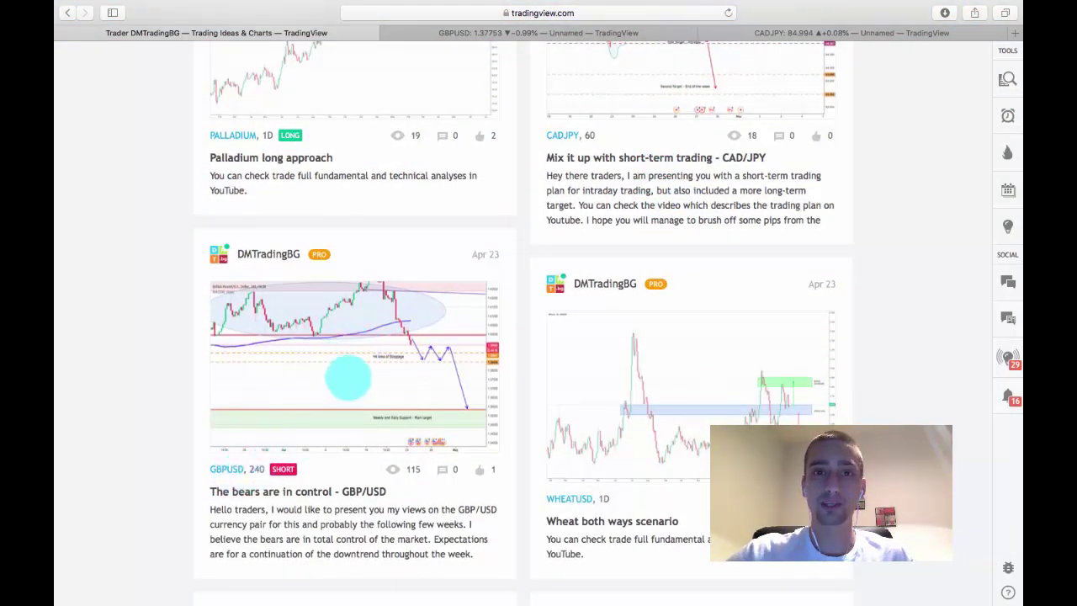
{"action": "left_click", "coordinate": [355, 362]}
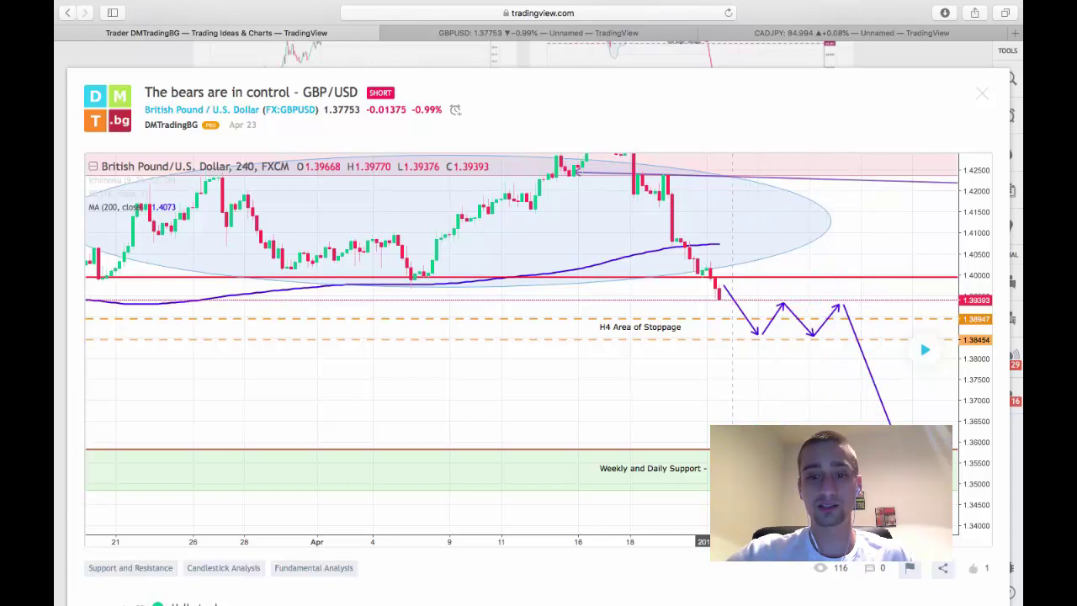
Play the GBP/USD idea's chart forward to compare the price action since publication with the projected path.
{"action": "scroll", "coordinate": [690, 416], "scroll_direction": "down", "scroll_amount": 1}
{"action": "scroll", "coordinate": [691, 416], "scroll_direction": "up", "scroll_amount": 1}
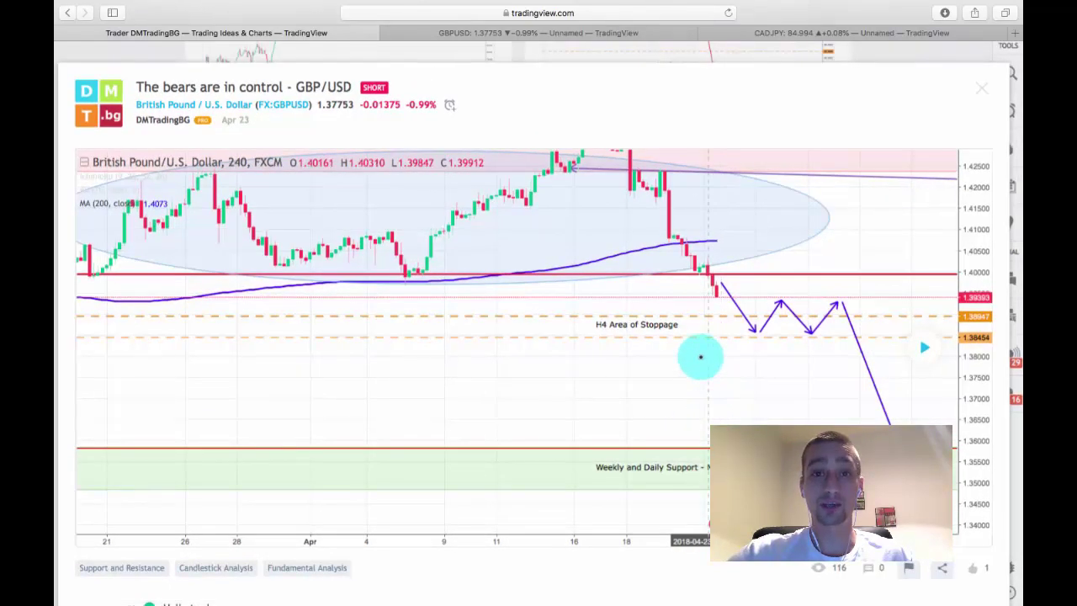
{"action": "scroll", "coordinate": [664, 320], "scroll_direction": "down", "scroll_amount": 1}
{"action": "scroll", "coordinate": [664, 320], "scroll_direction": "up", "scroll_amount": 1}
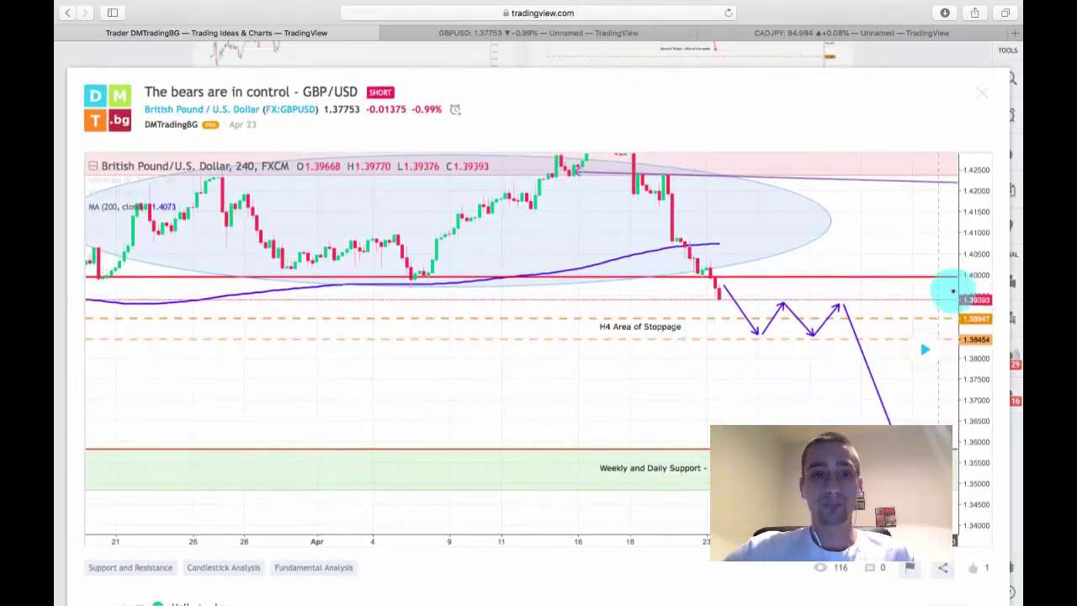
{"action": "left_click", "coordinate": [925, 349]}
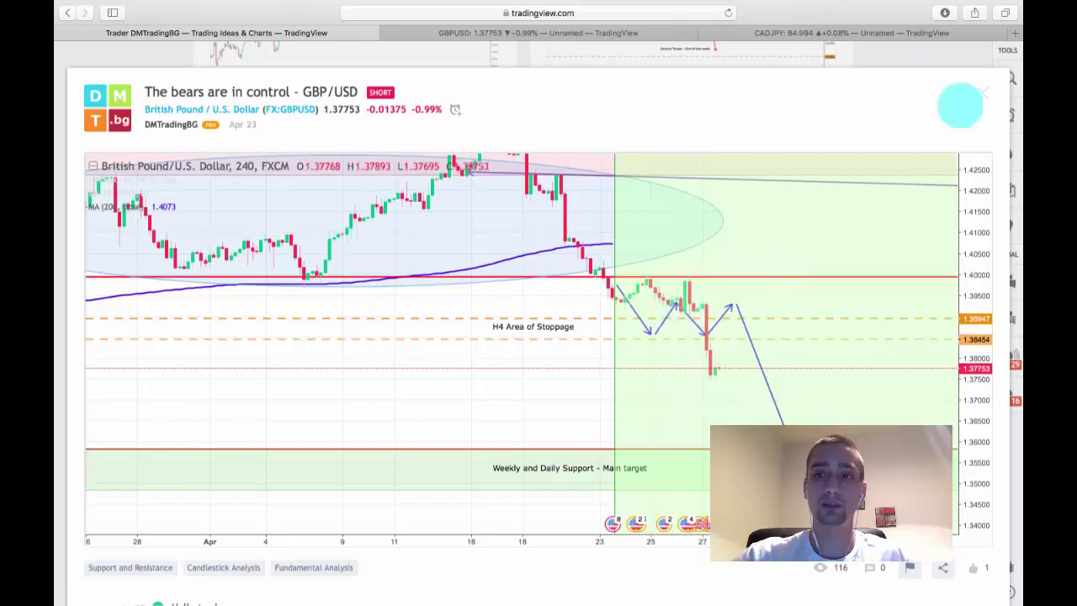
Load twitter.com in a new browser tab.
{"action": "left_click", "coordinate": [1013, 33]}
{"action": "type", "text": "twitter.com"}
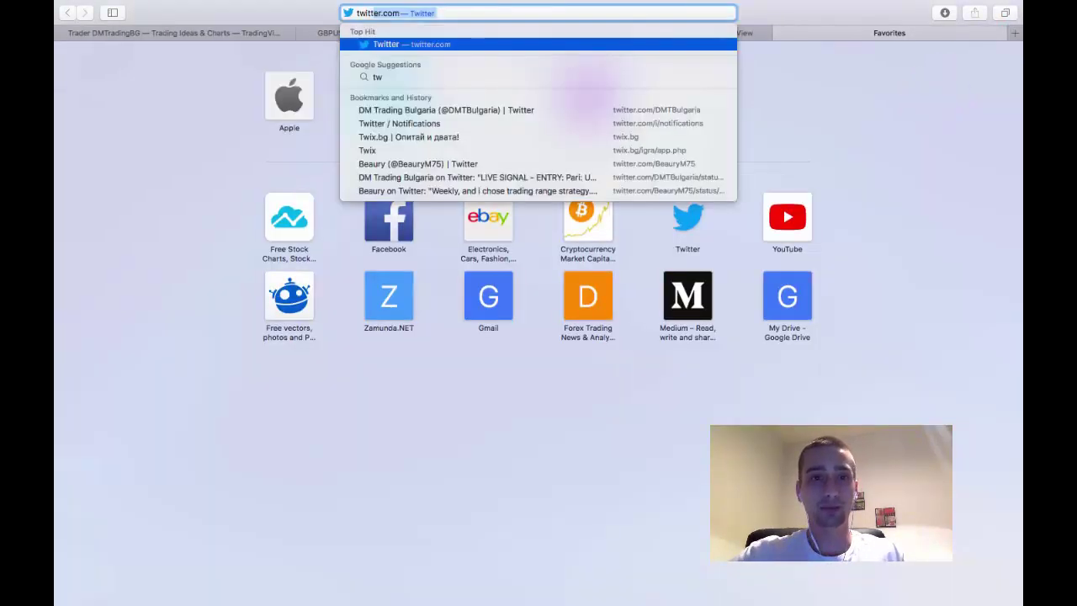
{"action": "key", "text": "Return"}
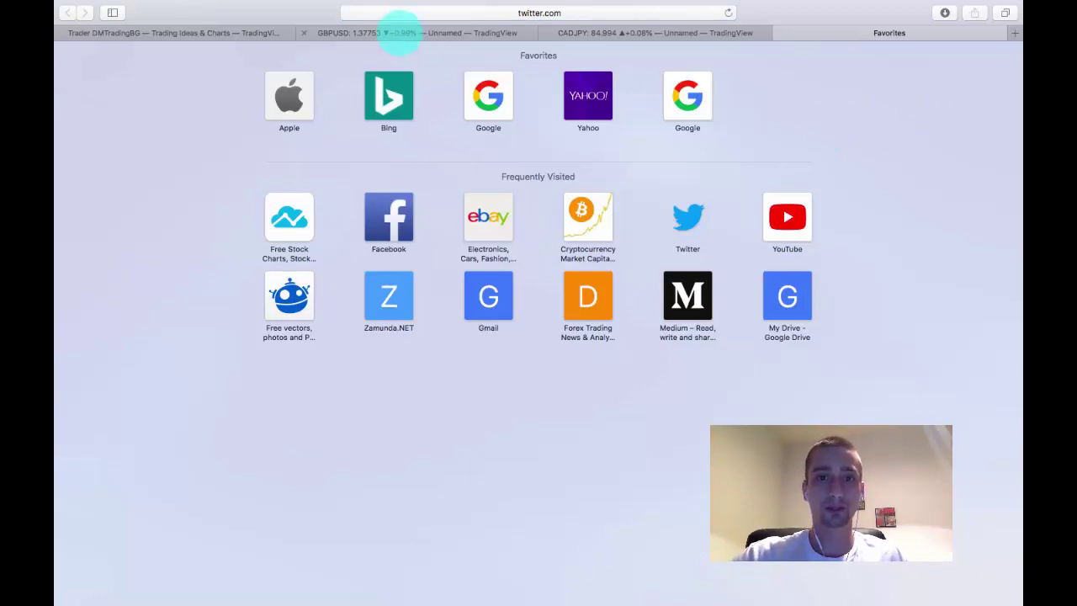
On the live GBPUSD chart, draw an arrow from about 1.38491 on 25 April up to the 26 April low near 1.39079.
{"action": "left_click", "coordinate": [400, 34]}
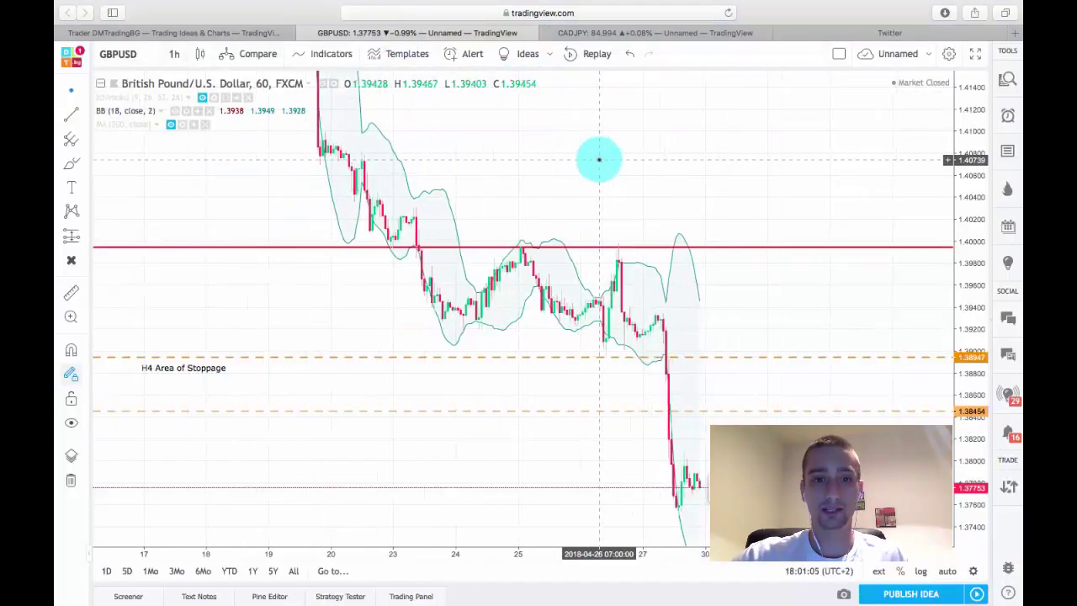
{"action": "scroll", "coordinate": [600, 161], "scroll_direction": "right", "scroll_amount": 5}
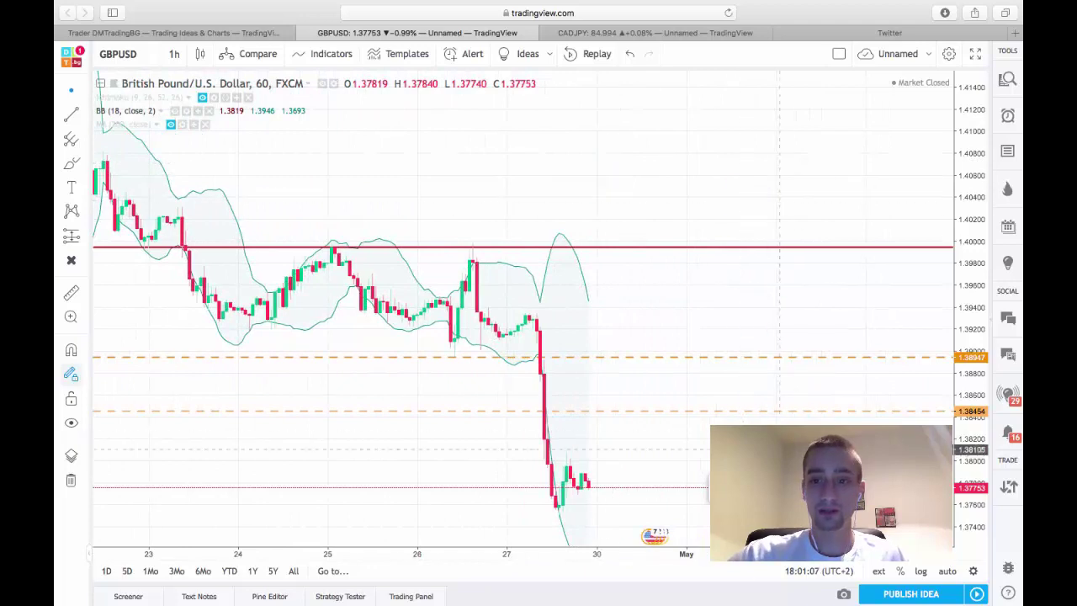
{"action": "key", "text": "alt+t"}
{"action": "left_click", "coordinate": [390, 408]}
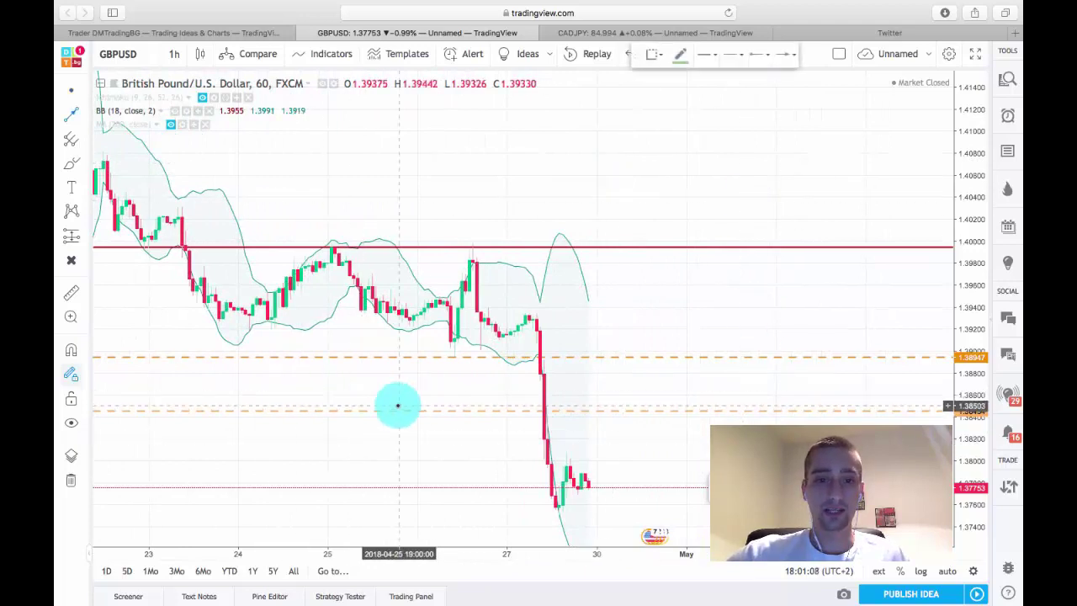
{"action": "left_click", "coordinate": [448, 341]}
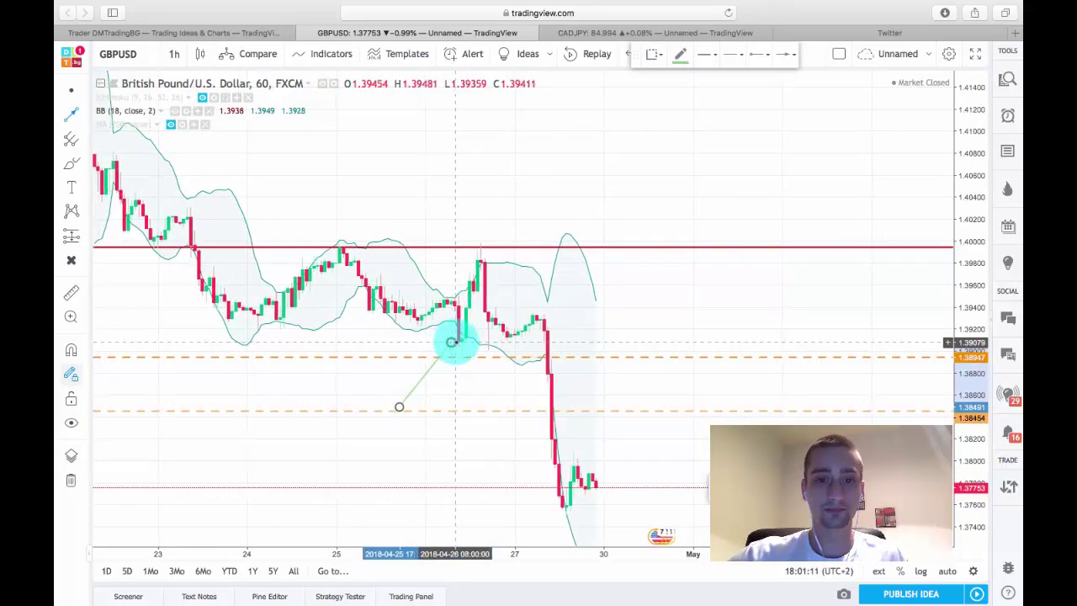
Change the arrow's line colour to blue and deselect it.
{"action": "left_click", "coordinate": [681, 54]}
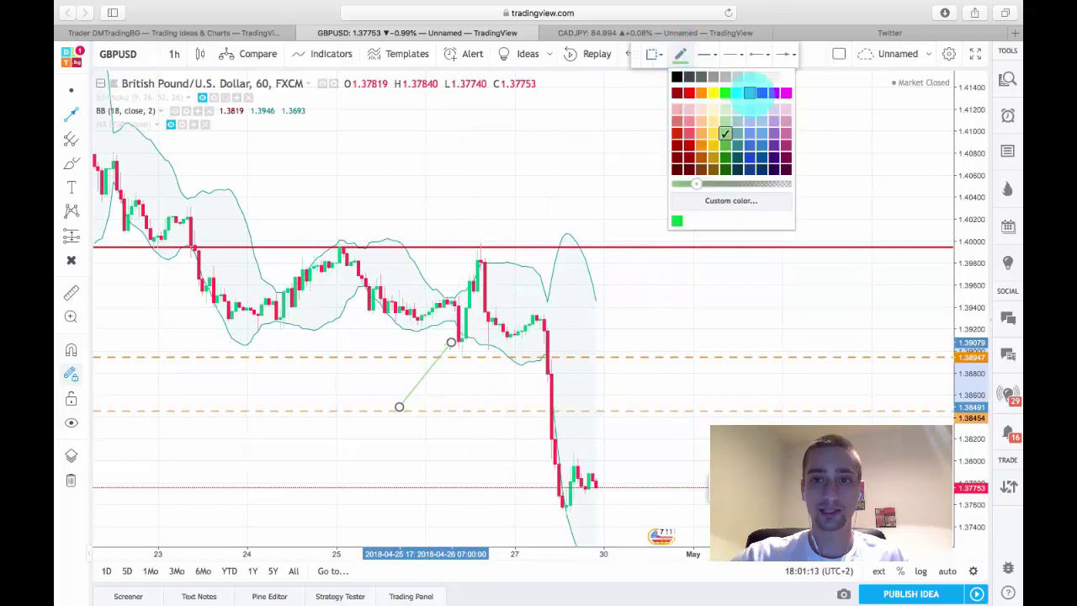
{"action": "left_click", "coordinate": [757, 95]}
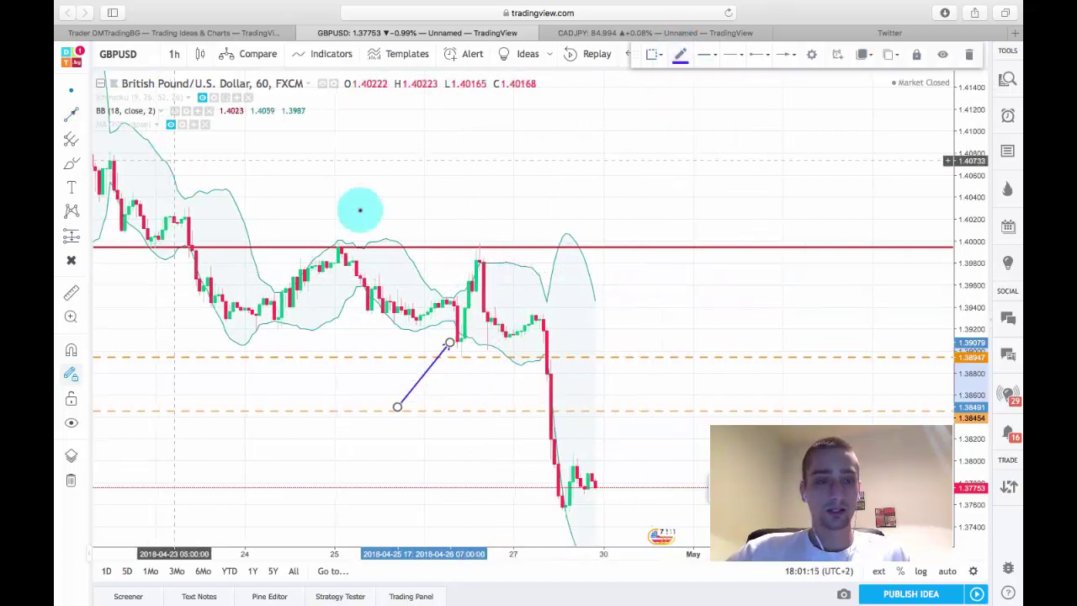
{"action": "left_click", "coordinate": [634, 313]}
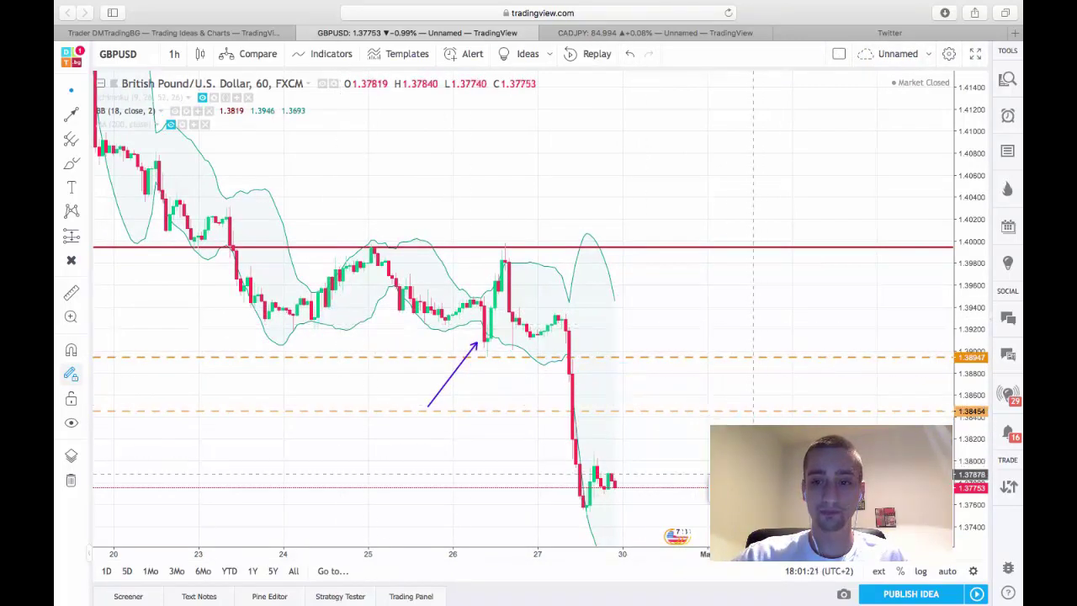
Draw a near-horizontal trend line at about 1.3925 from 23 April to 30 April under the recent lows.
{"action": "left_click", "coordinate": [478, 341]}
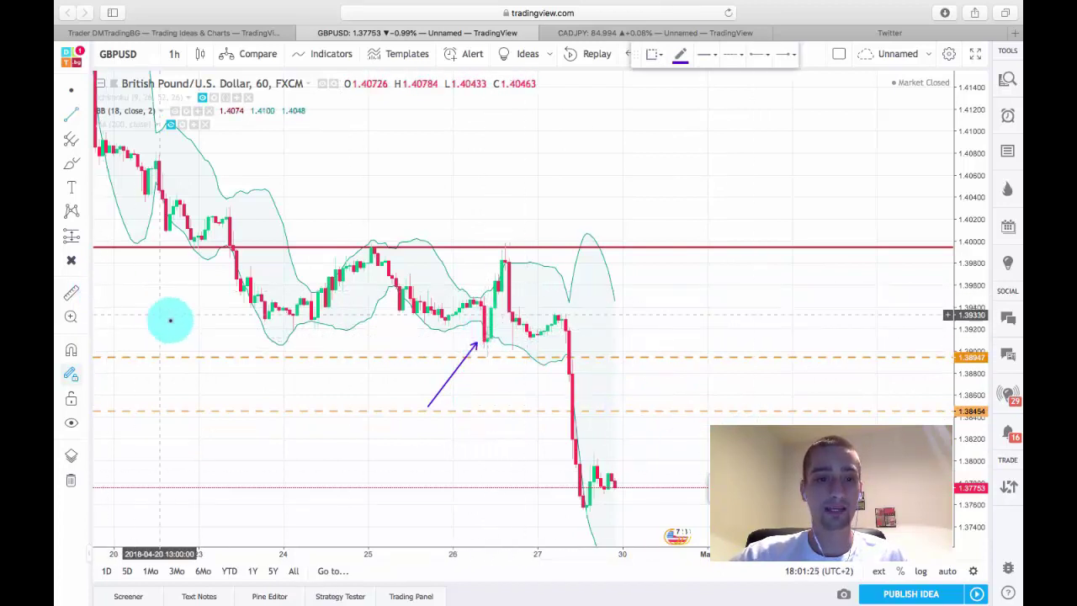
{"action": "left_click", "coordinate": [208, 323]}
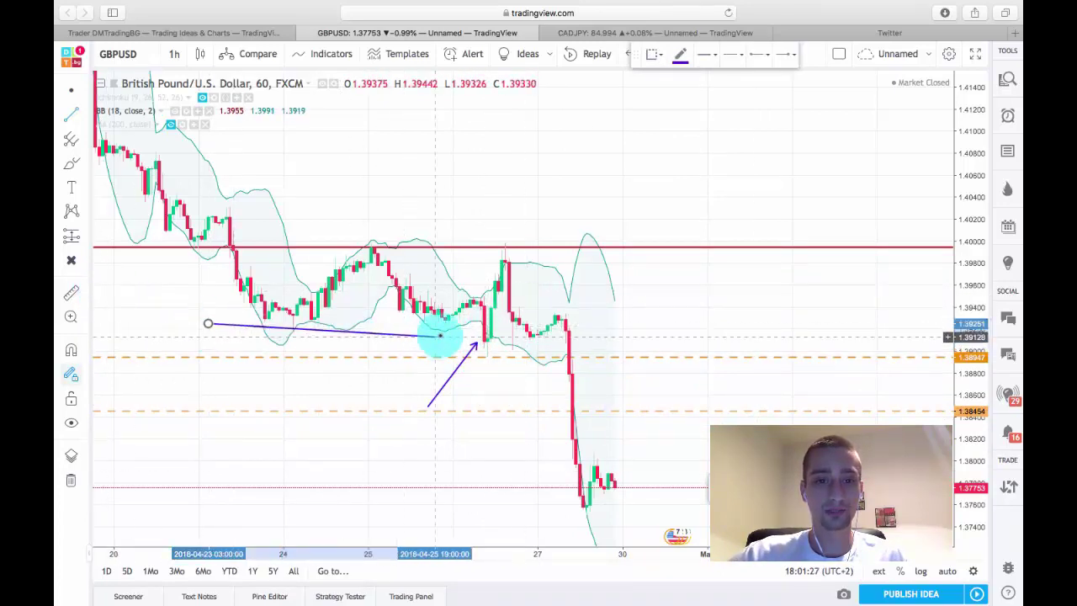
{"action": "left_click", "coordinate": [660, 323]}
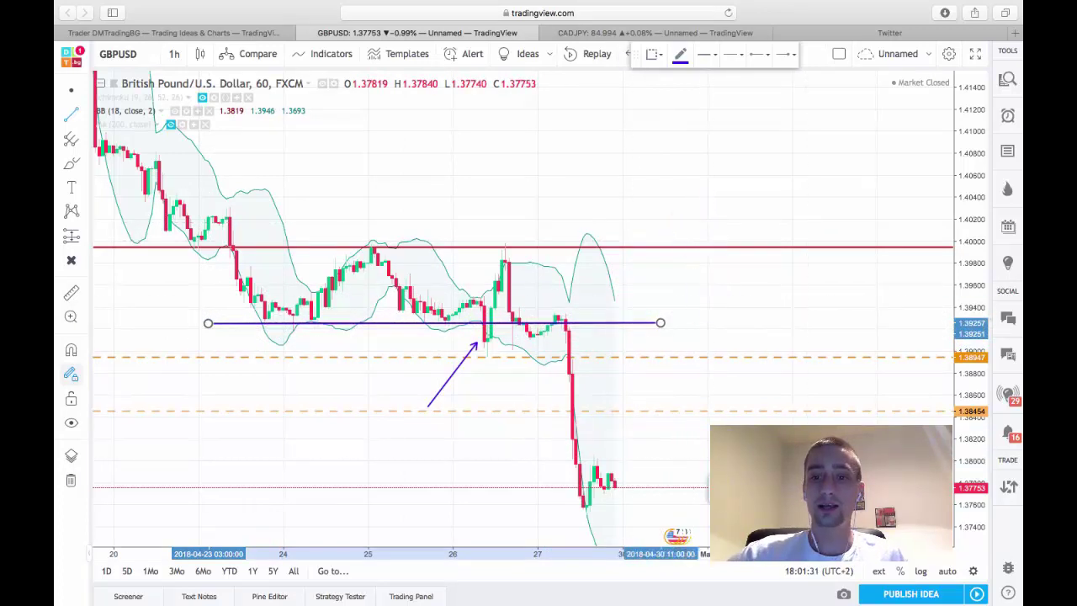
Draw a rectangle over the consolidation above the blue line, from 25 April 10:00 to 27 April 01:00, between about 1.39532 and 1.39263.
{"action": "key", "text": "alt+shift+r"}
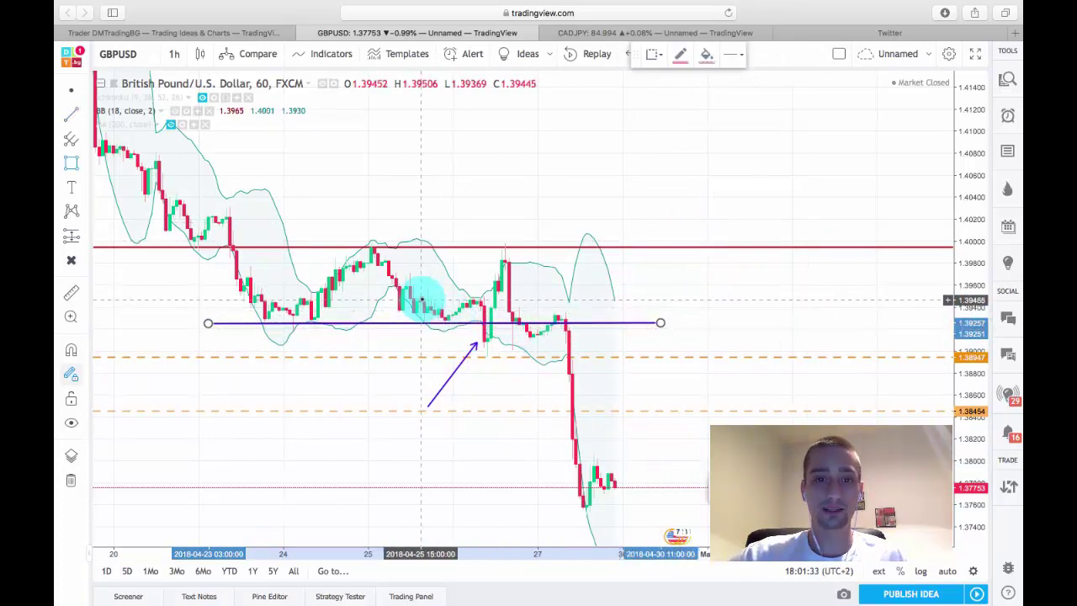
{"action": "left_click_drag", "start_coordinate": [403, 292], "coordinate": [497, 323]}
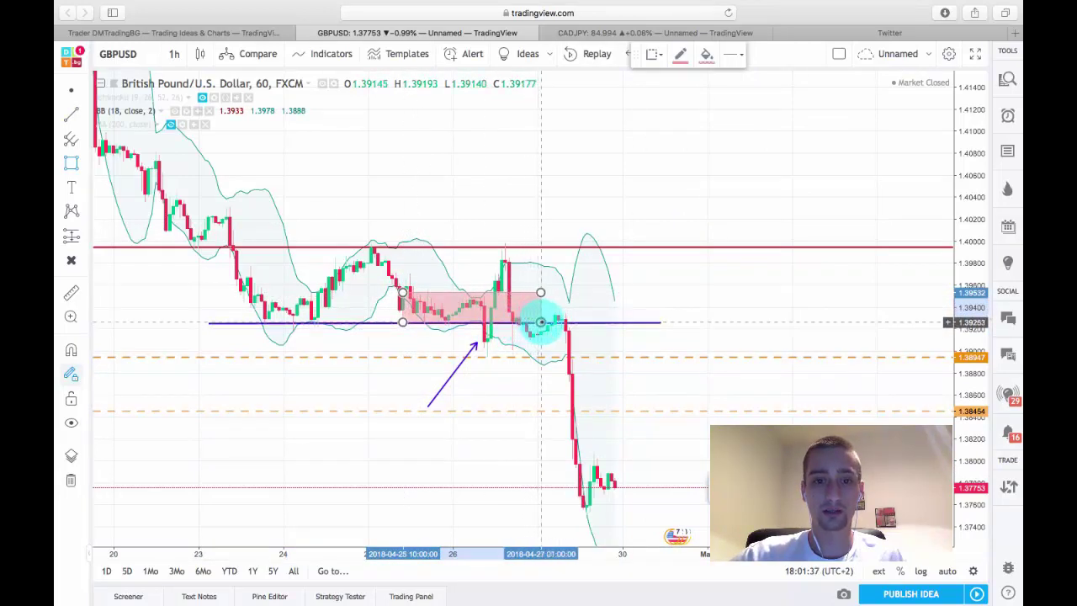
{"action": "left_click", "coordinate": [70, 89]}
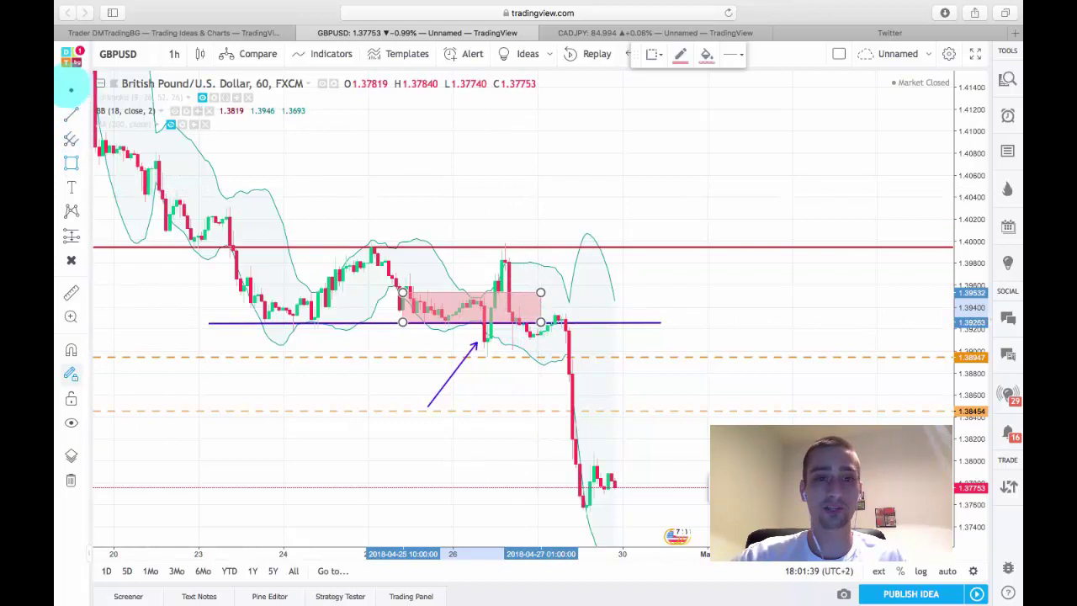
{"action": "left_click", "coordinate": [515, 202]}
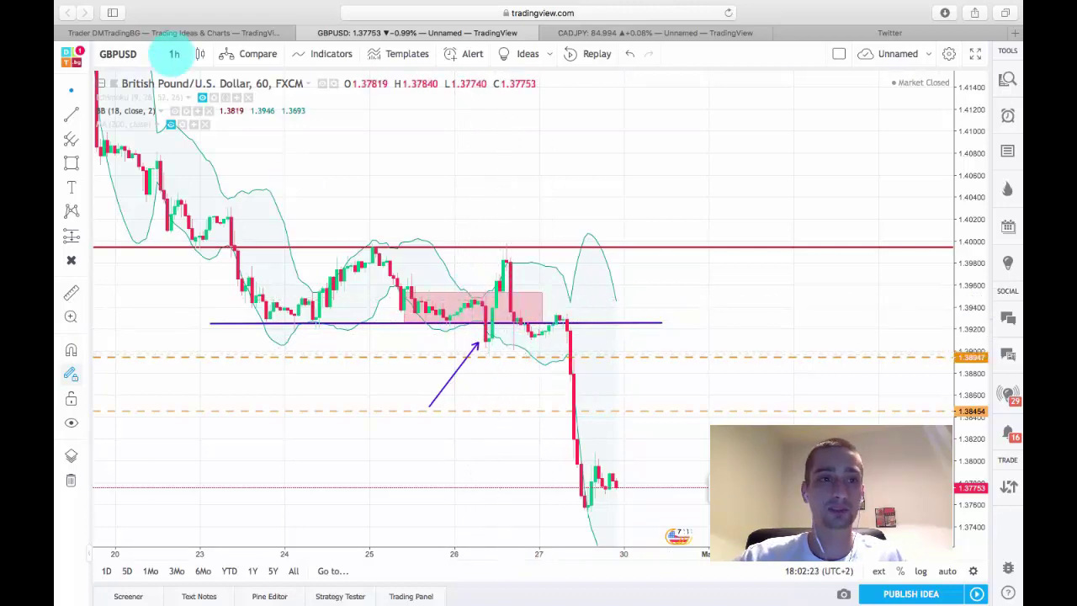
Switch the chart to the 30-minute interval and move the arrow's tip onto the 26 April low near 1.3908.
{"action": "left_click", "coordinate": [175, 54]}
{"action": "left_click", "coordinate": [200, 168]}
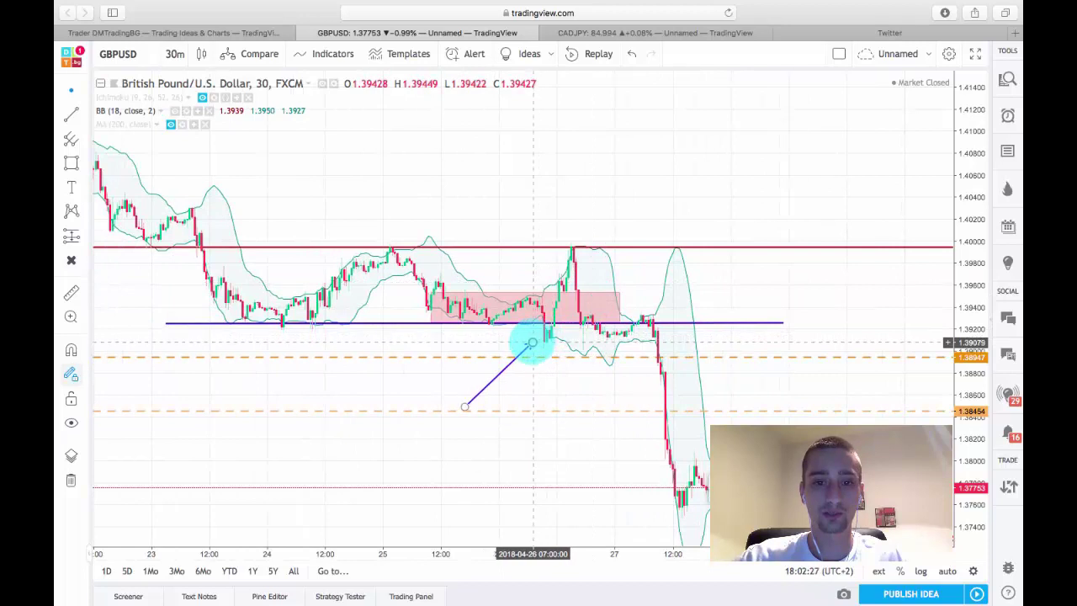
{"action": "left_click", "coordinate": [537, 344]}
{"action": "left_click", "coordinate": [577, 255]}
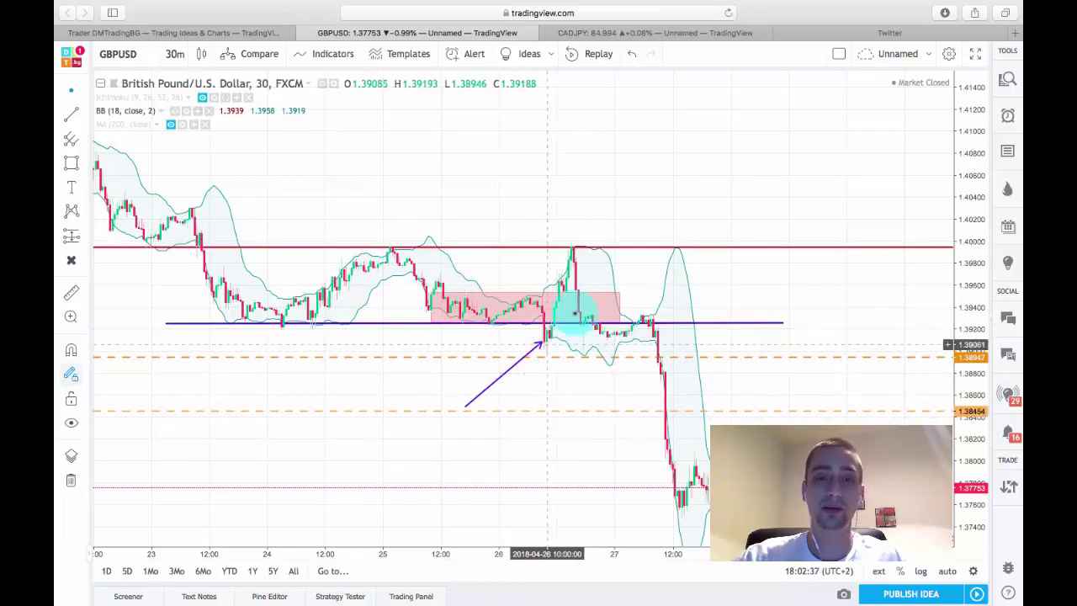
Mark the 26 April peak at the red resistance line with a downward arrow and an ellipse centred on the high.
{"action": "scroll", "coordinate": [592, 247], "scroll_direction": "right", "scroll_amount": 5}
{"action": "scroll", "coordinate": [581, 261], "scroll_direction": "up", "scroll_amount": 1}
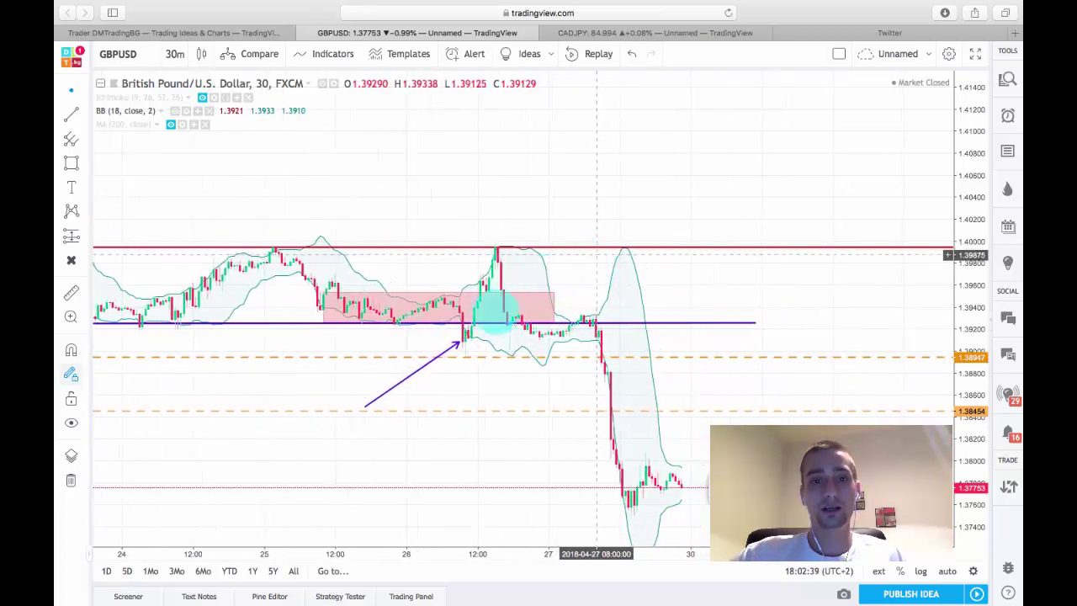
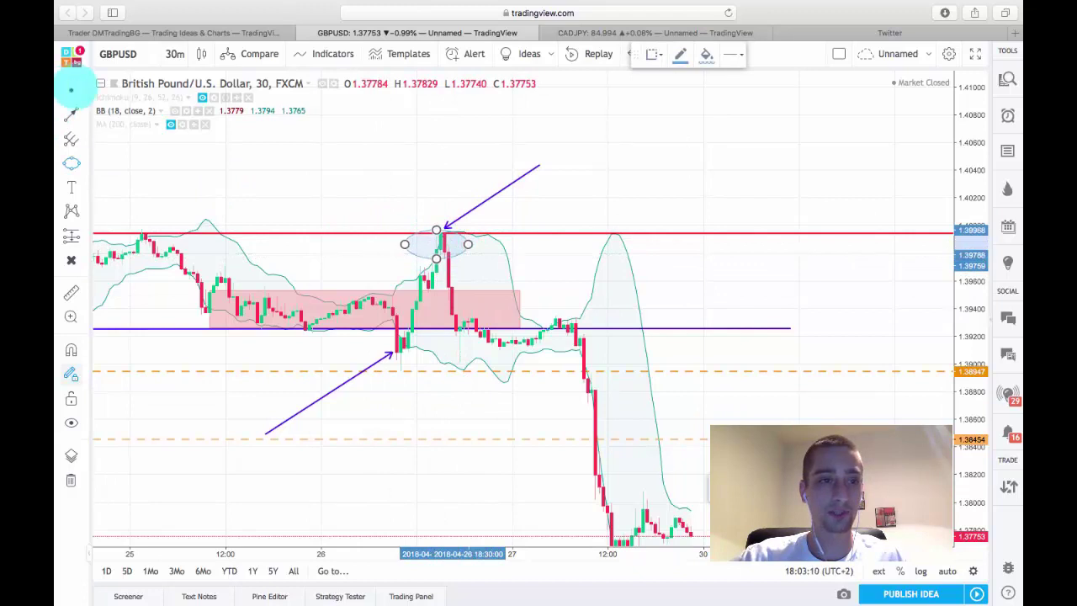
{"action": "left_click", "coordinate": [484, 253]}
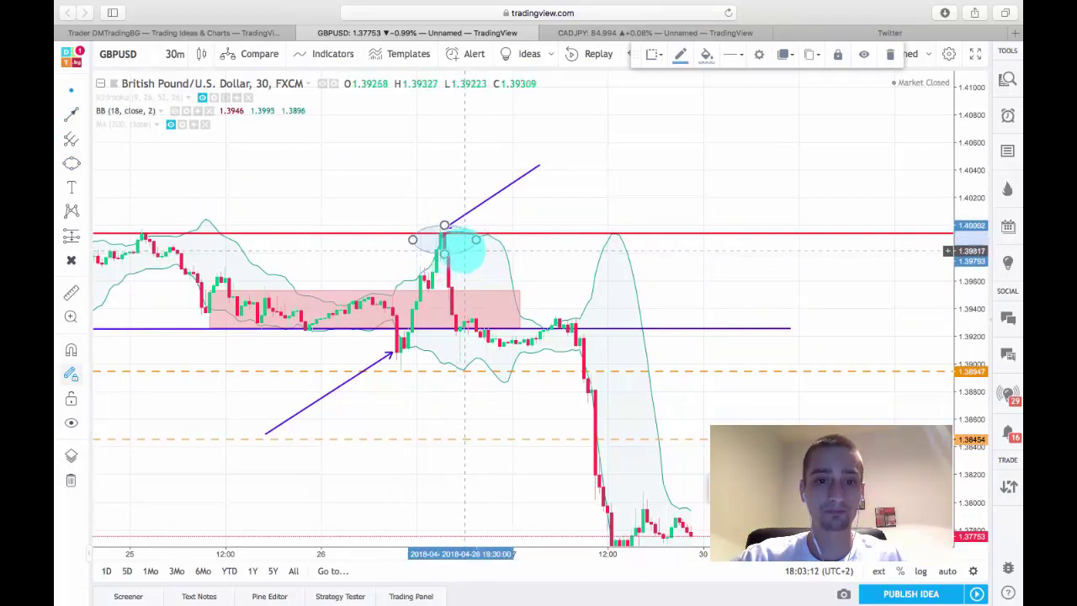
{"action": "left_click", "coordinate": [431, 225]}
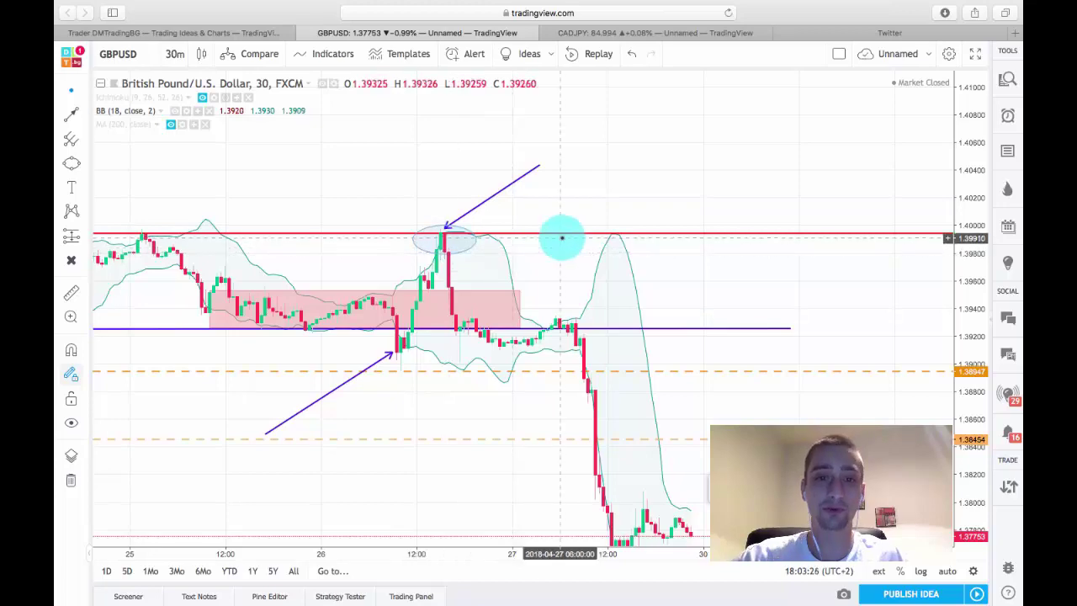
Draw a second rectangle over the consolidation before the sell-off, from 26 April 16:00 to 27 April 21:30, between about 1.39347 and 1.39099.
{"action": "scroll", "coordinate": [589, 272], "scroll_direction": "down", "scroll_amount": 2}
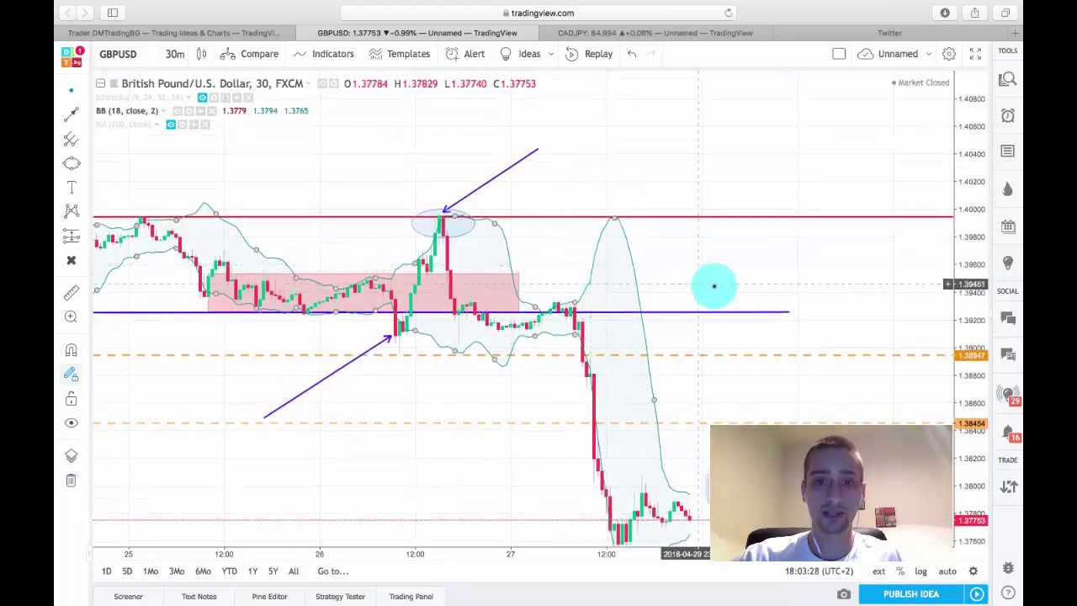
{"action": "scroll", "coordinate": [729, 277], "scroll_direction": "down", "scroll_amount": 3}
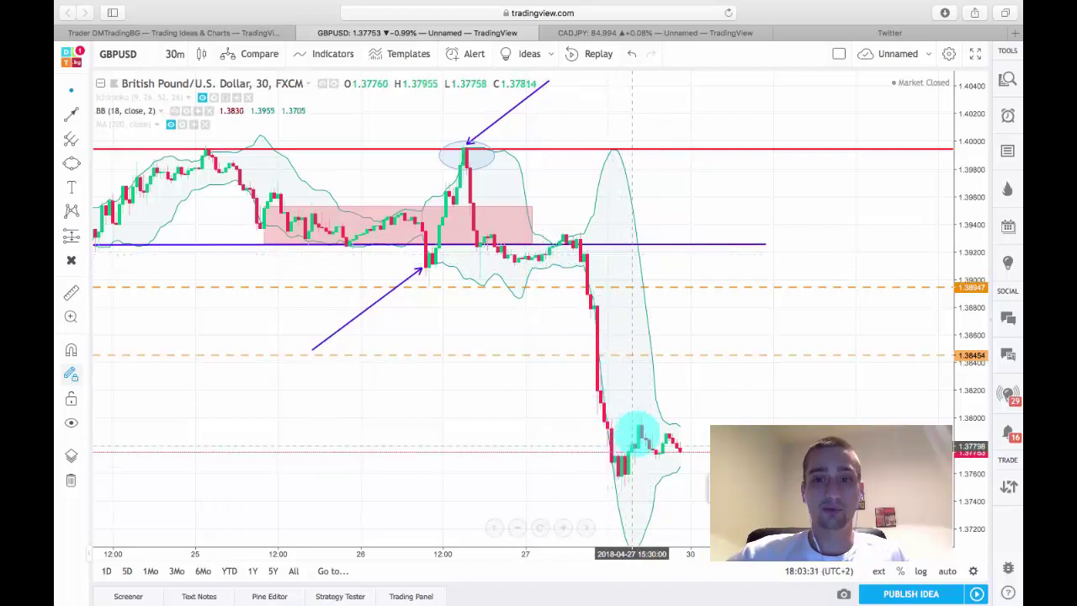
{"action": "left_click_drag", "start_coordinate": [826, 253], "coordinate": [825, 290]}
{"action": "key", "text": "alt+shift+r"}
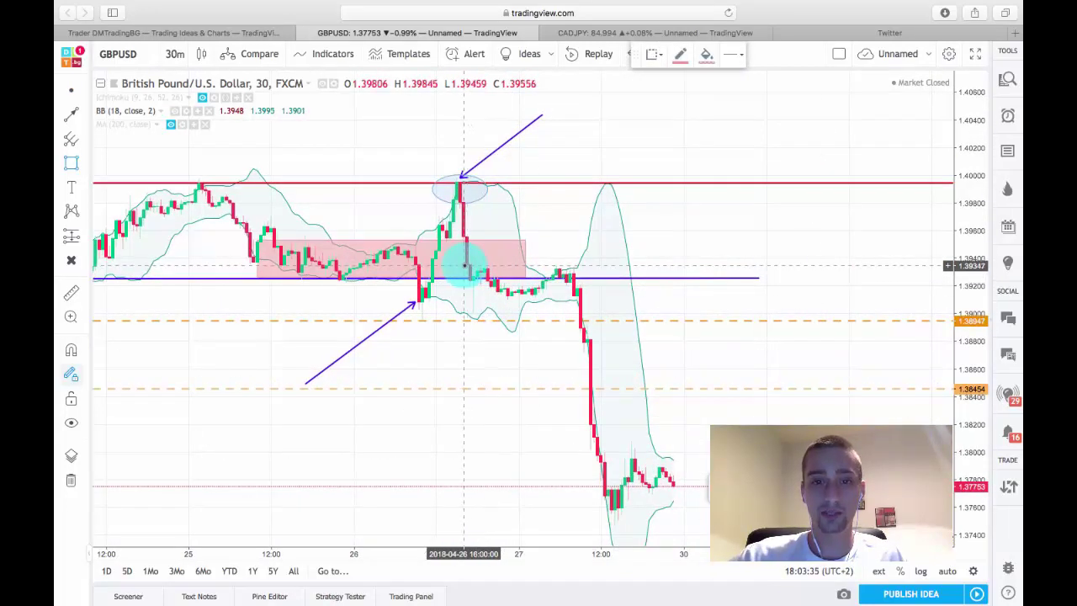
{"action": "left_click_drag", "start_coordinate": [463, 266], "coordinate": [666, 300]}
{"action": "scroll", "coordinate": [81, 128], "scroll_direction": "up", "scroll_amount": 5}
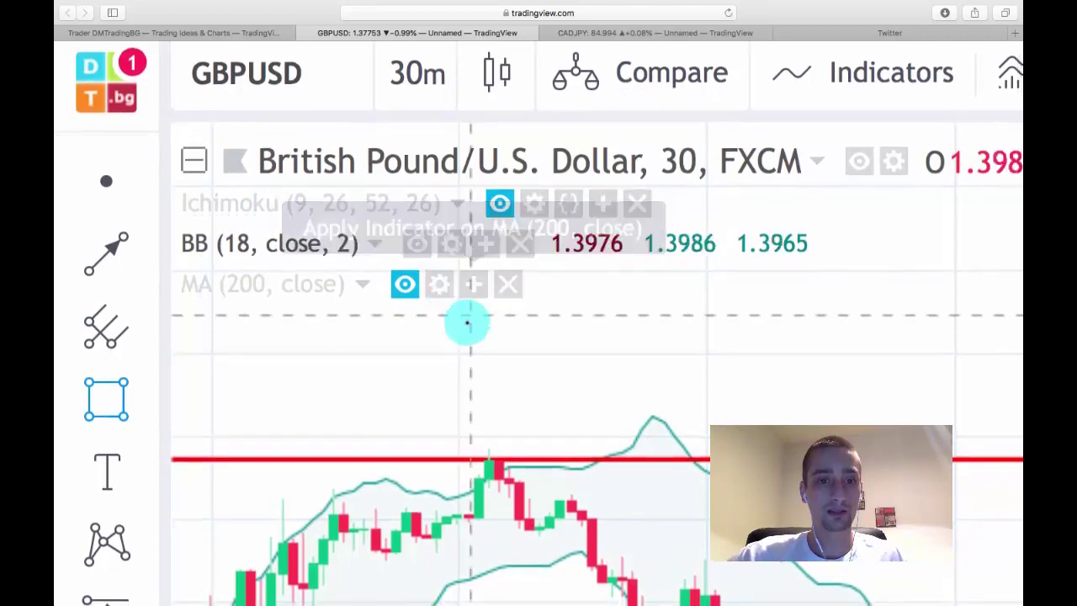
{"action": "scroll", "coordinate": [465, 322], "scroll_direction": "down", "scroll_amount": 5}
{"action": "scroll", "coordinate": [467, 325], "scroll_direction": "down", "scroll_amount": 3}
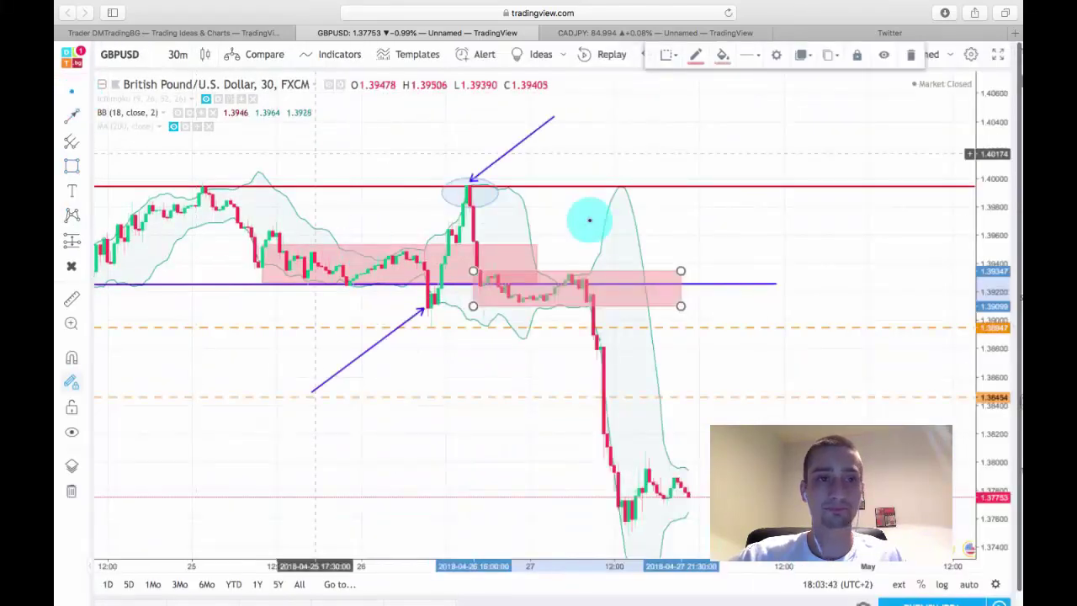
{"action": "left_click", "coordinate": [782, 262]}
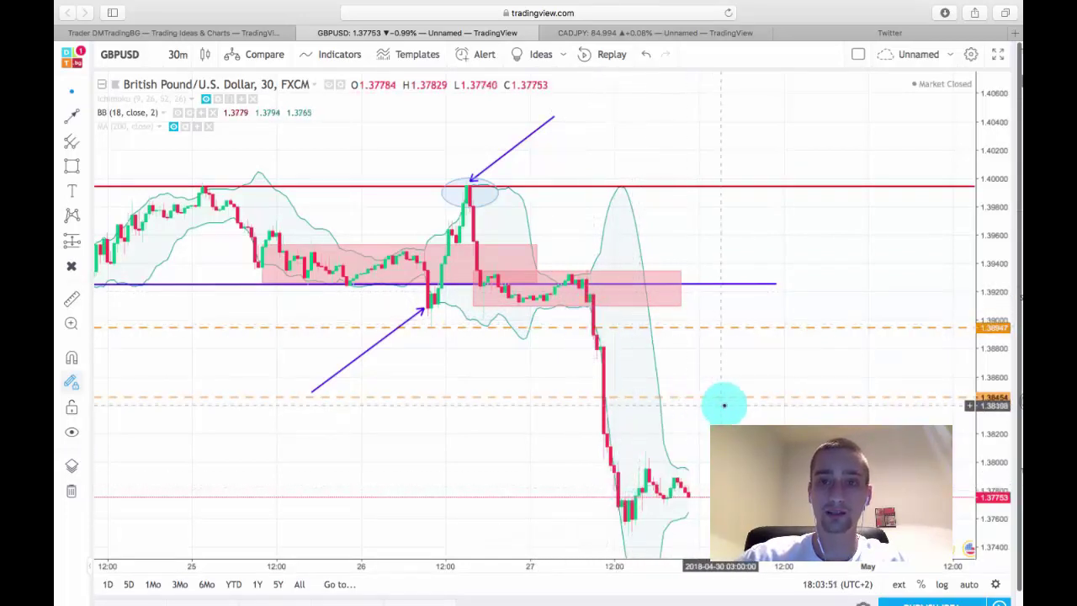
{"action": "left_click_drag", "start_coordinate": [707, 412], "coordinate": [652, 350]}
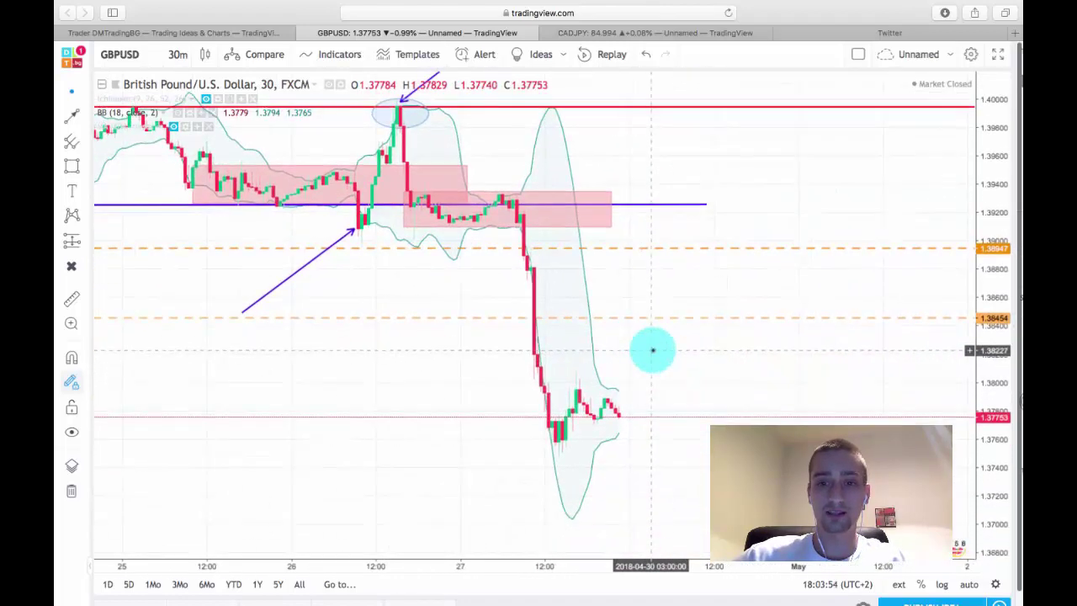
{"action": "left_click_drag", "start_coordinate": [715, 378], "coordinate": [642, 325]}
{"action": "left_click_drag", "start_coordinate": [606, 445], "coordinate": [728, 421]}
{"action": "left_click_drag", "start_coordinate": [695, 322], "coordinate": [721, 375]}
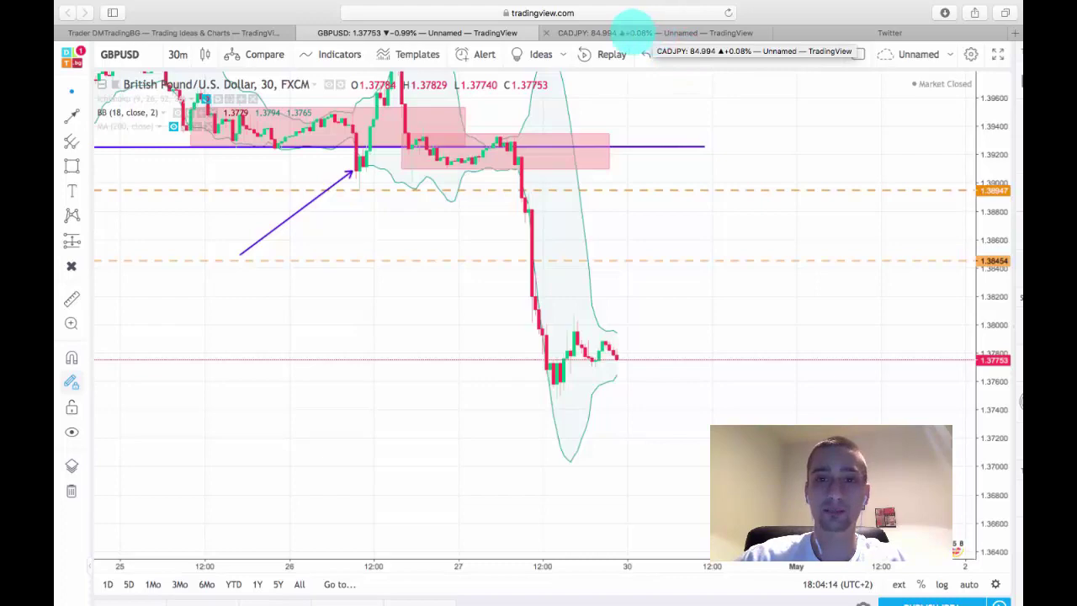
Return to the published ideas, close the GBP/USD idea, open the CAD/JPY short-term idea and play its price action forward.
{"action": "left_click", "coordinate": [216, 30]}
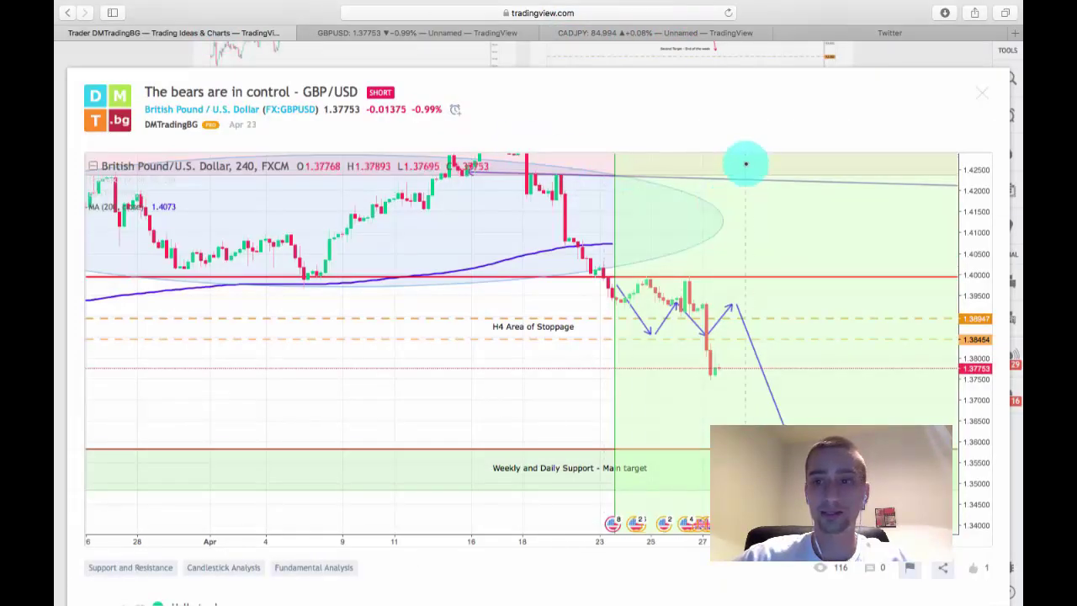
{"action": "left_click", "coordinate": [982, 91]}
{"action": "scroll", "coordinate": [853, 149], "scroll_direction": "up", "scroll_amount": 1}
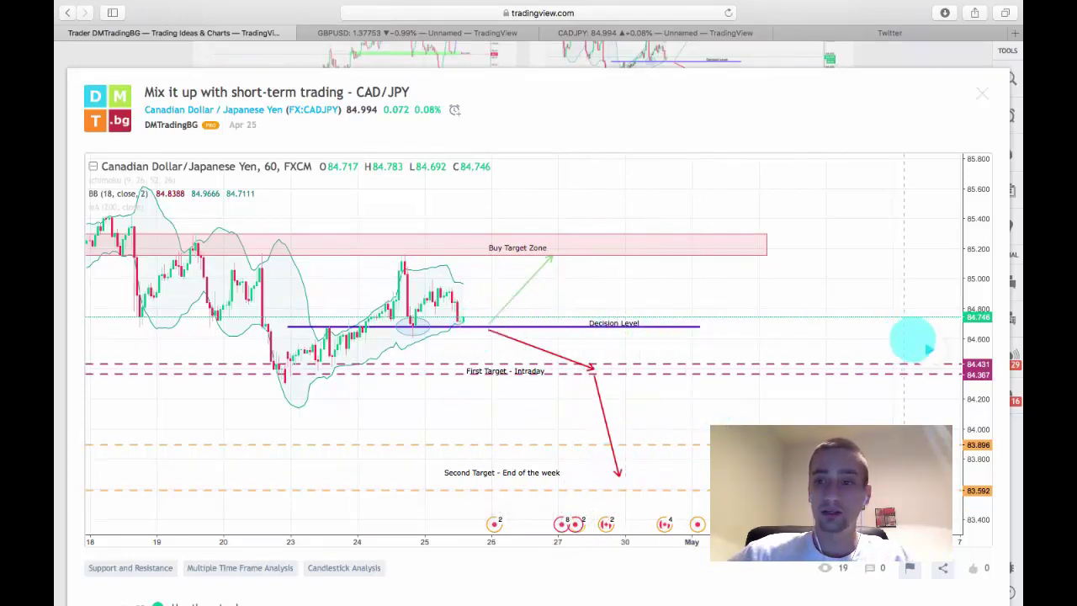
{"action": "left_click", "coordinate": [928, 349]}
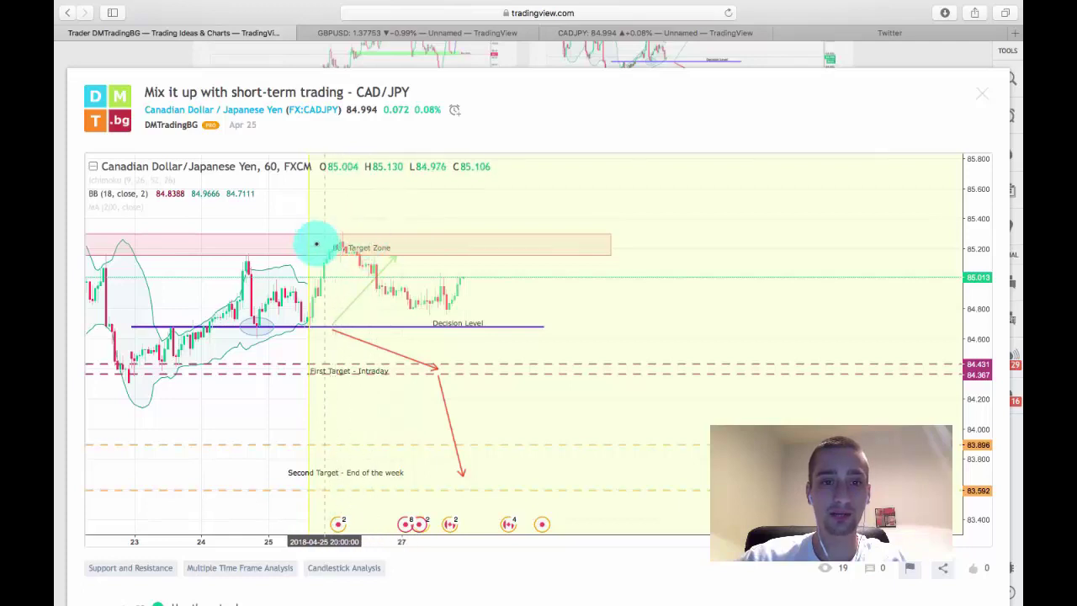
{"action": "scroll", "coordinate": [505, 261], "scroll_direction": "down", "scroll_amount": 1}
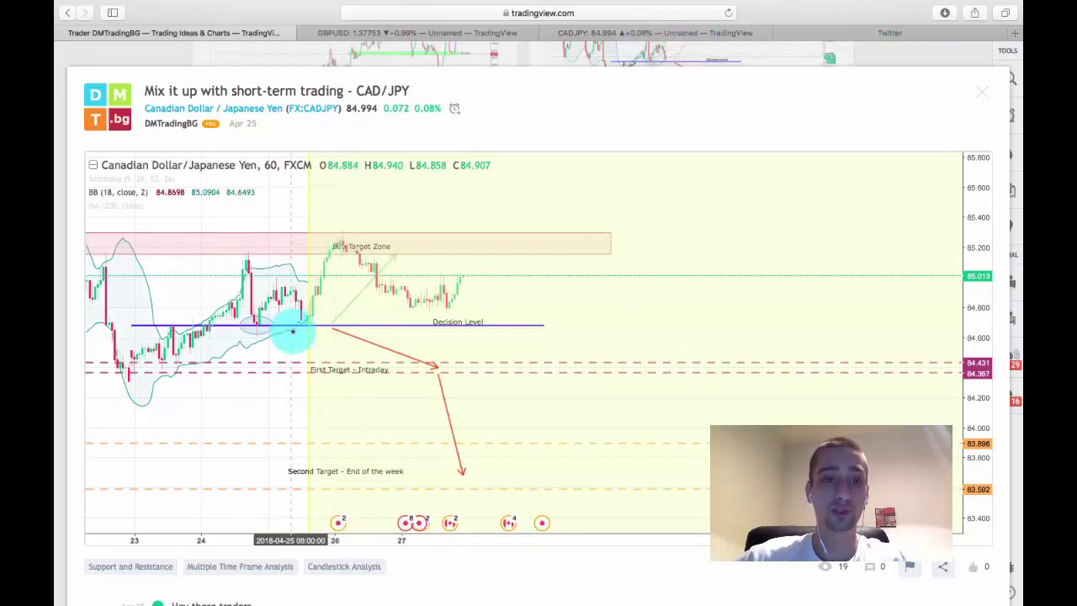
Switch to the live CAD/JPY chart and set its interval to 15 minutes.
{"action": "left_click", "coordinate": [640, 30]}
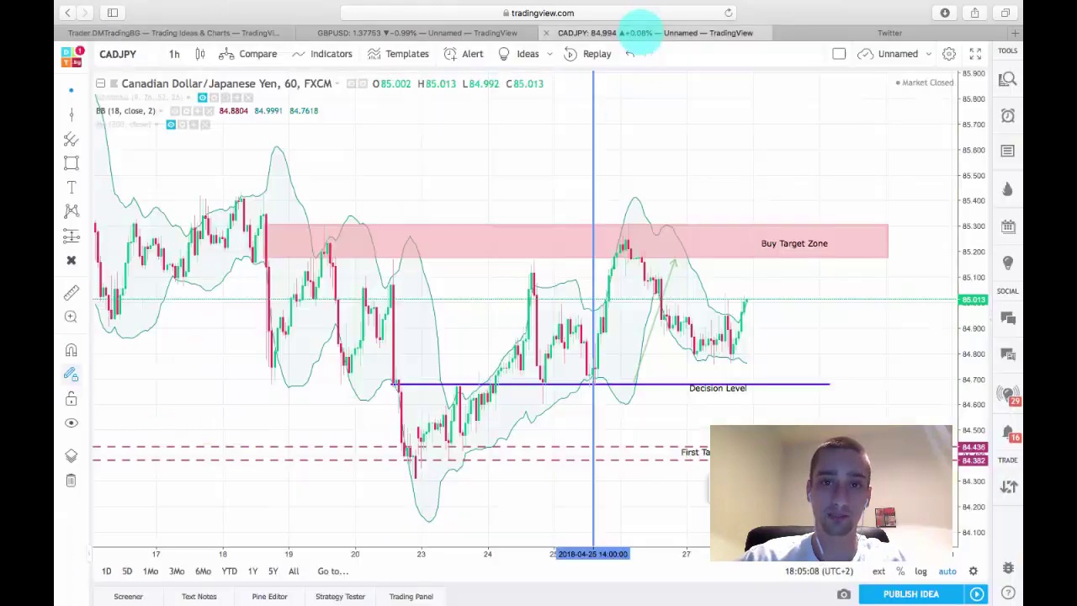
{"action": "scroll", "coordinate": [708, 203], "scroll_direction": "up", "scroll_amount": 3}
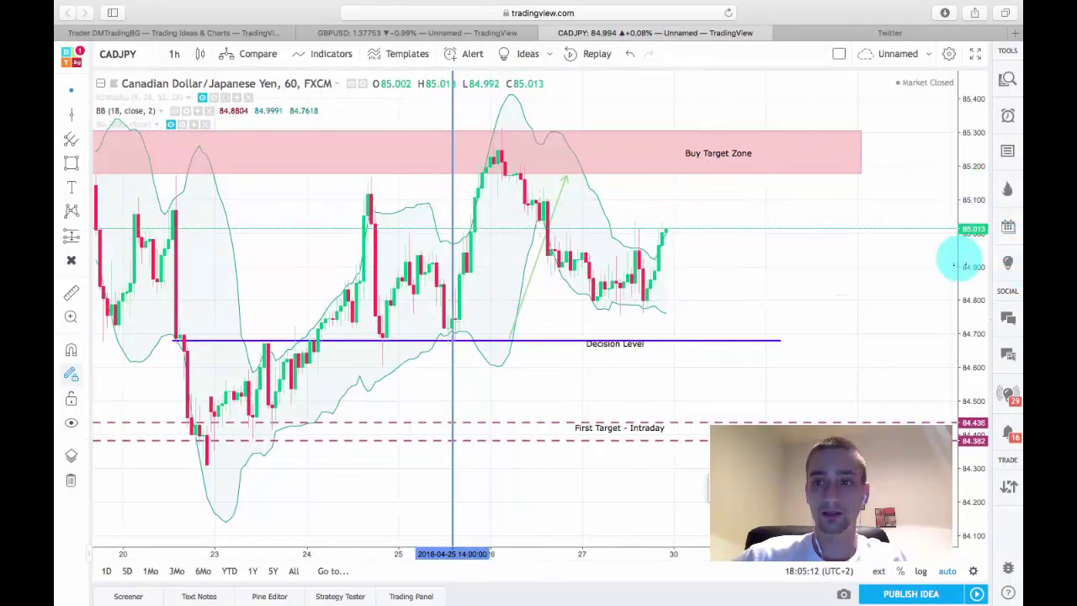
{"action": "left_click_drag", "start_coordinate": [959, 258], "coordinate": [950, 323]}
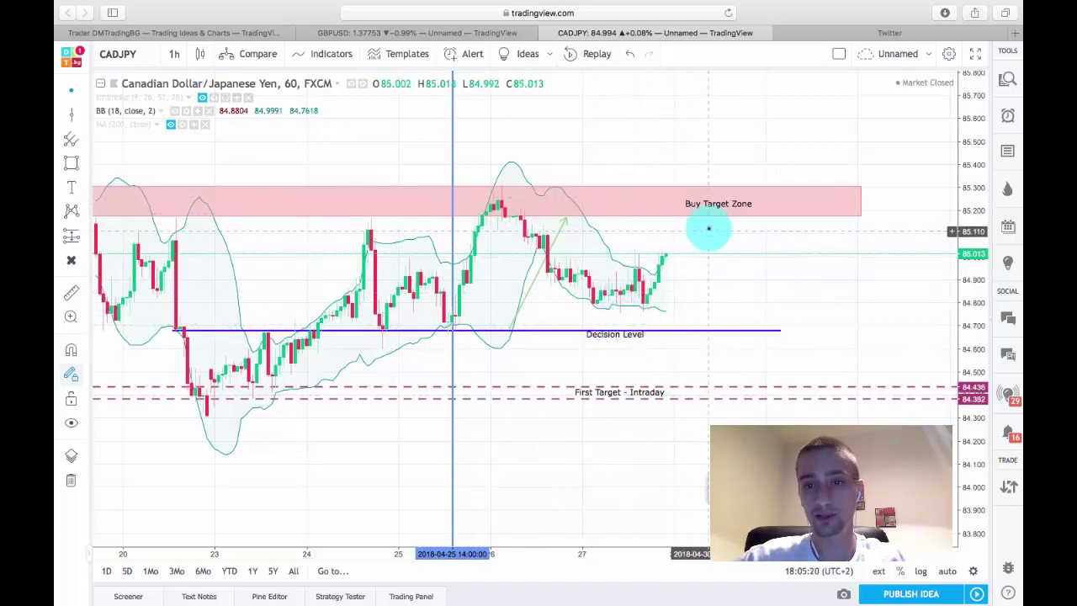
{"action": "left_click", "coordinate": [174, 54]}
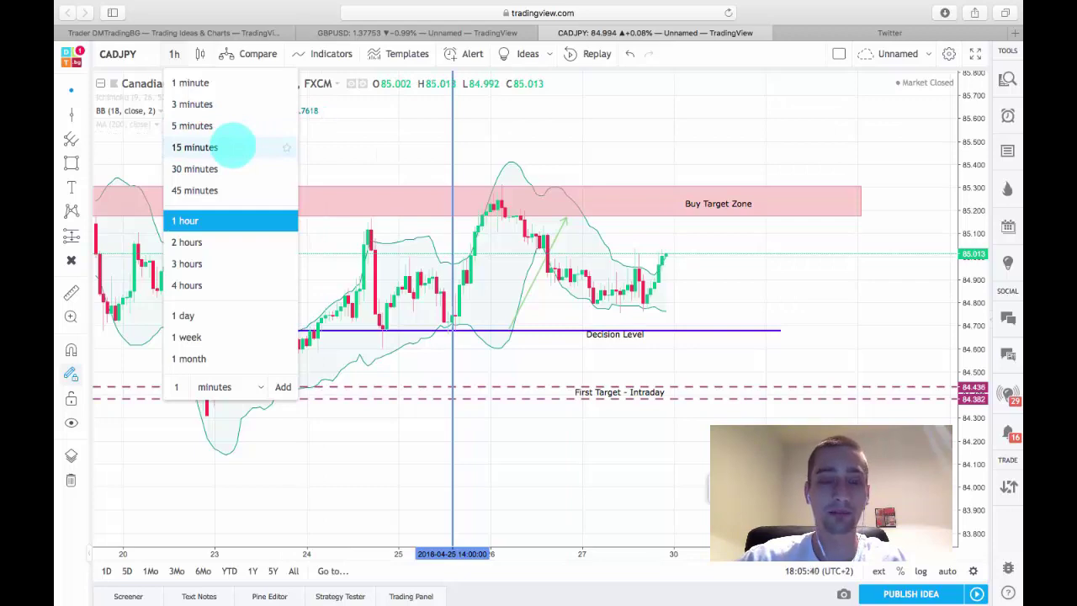
{"action": "left_click", "coordinate": [232, 147]}
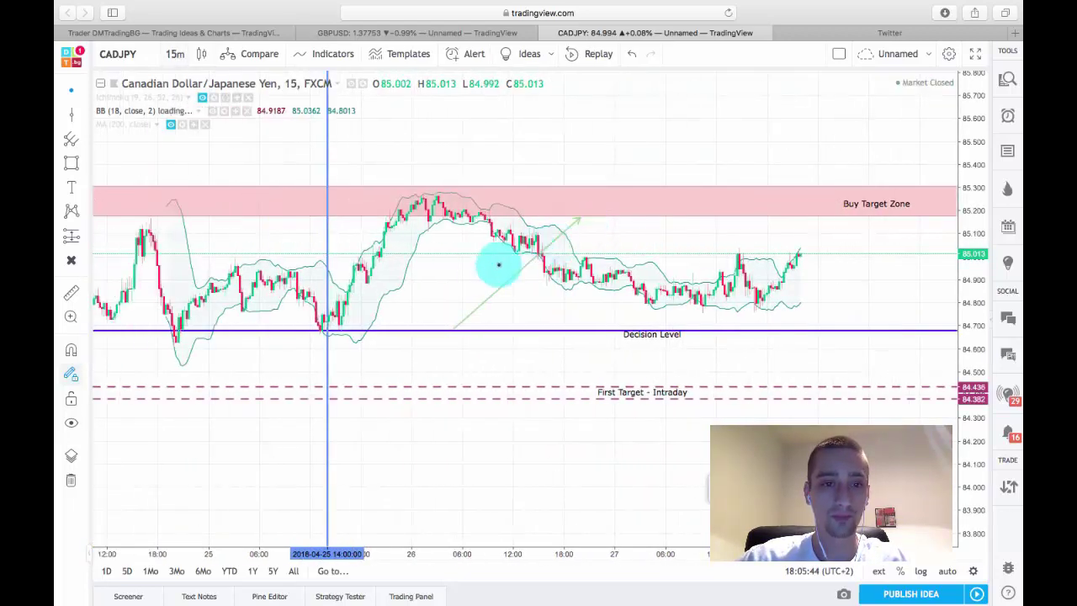
Draw a rectangle on the decision level from 25 April 09:30 to 26 April 01:30, between about 84.811 and 84.680.
{"action": "left_click_drag", "start_coordinate": [457, 272], "coordinate": [595, 278]}
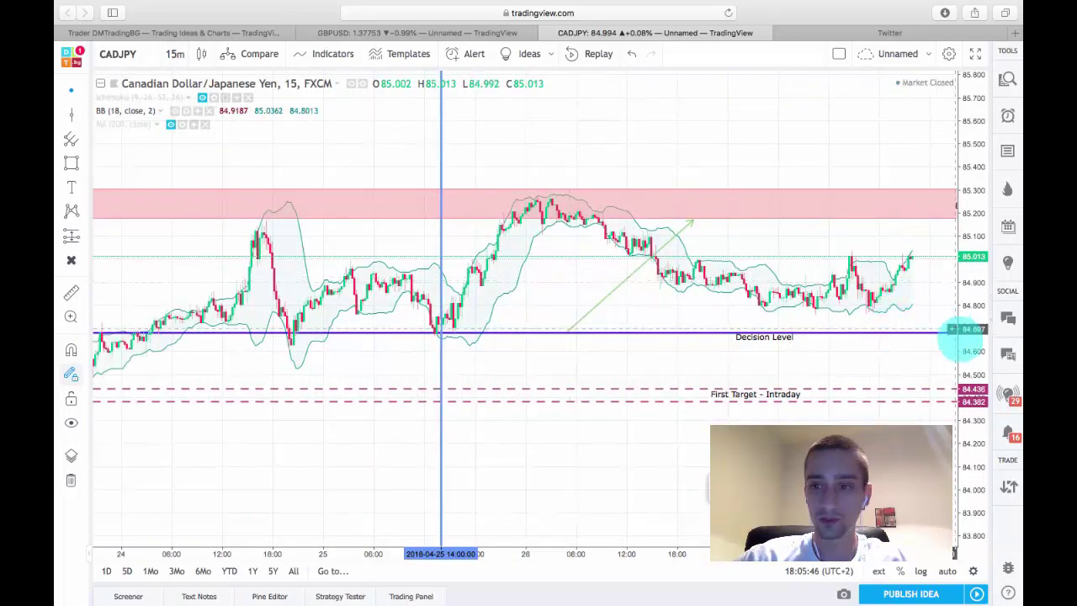
{"action": "left_click_drag", "start_coordinate": [962, 339], "coordinate": [968, 290]}
{"action": "scroll", "coordinate": [778, 245], "scroll_direction": "right", "scroll_amount": 5}
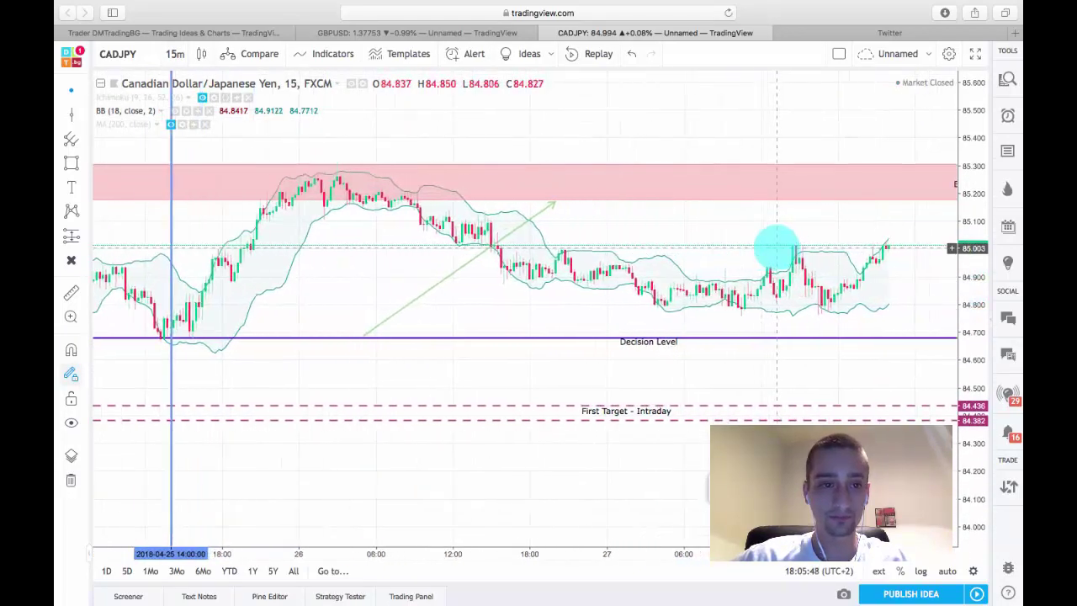
{"action": "scroll", "coordinate": [390, 283], "scroll_direction": "left", "scroll_amount": 10}
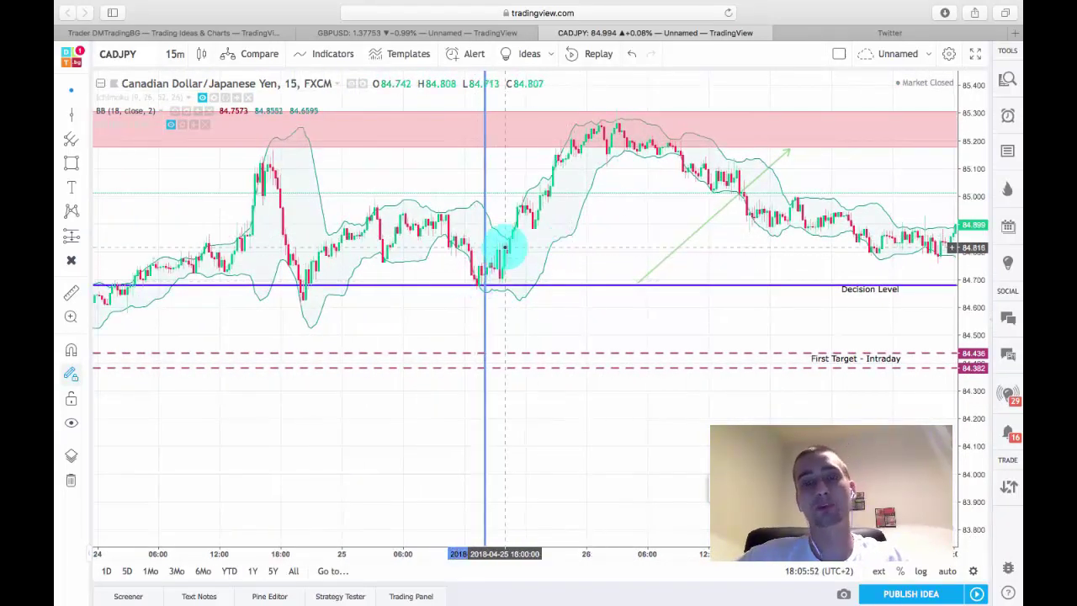
{"action": "left_click", "coordinate": [70, 162]}
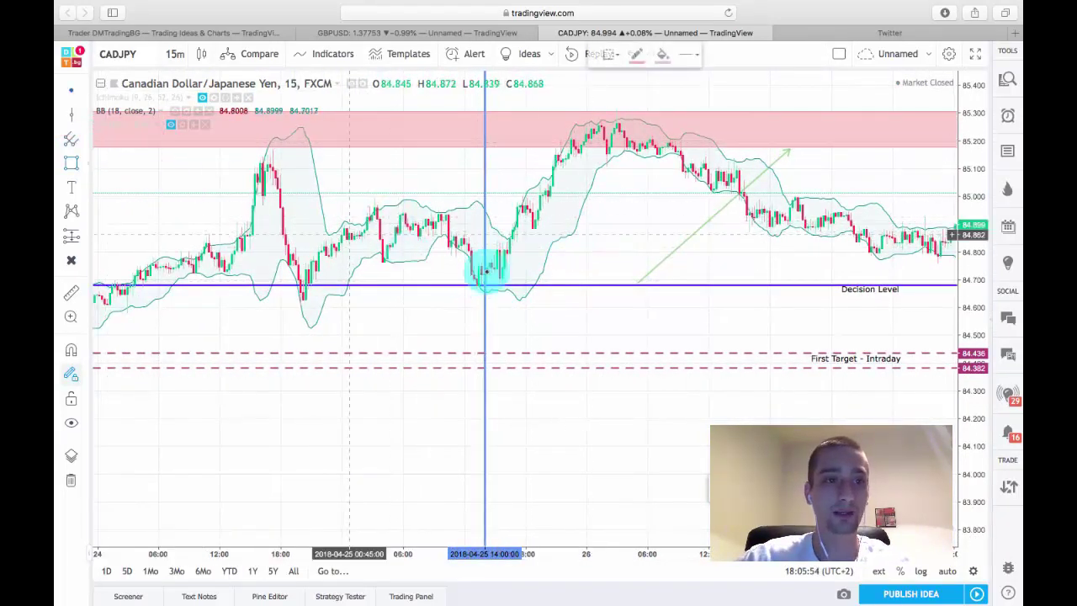
{"action": "left_click_drag", "start_coordinate": [438, 249], "coordinate": [601, 285]}
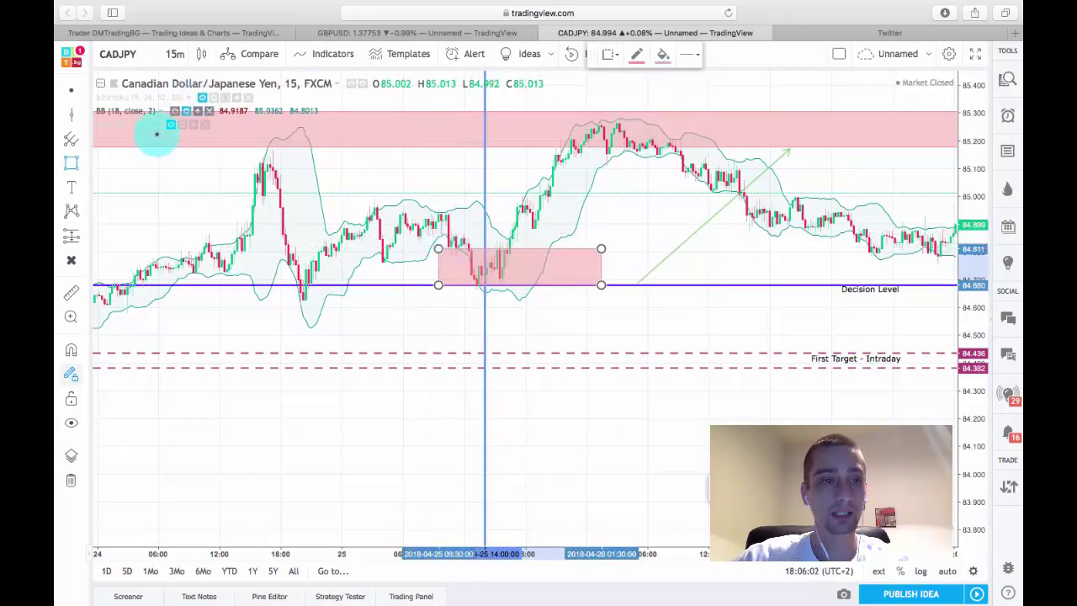
Draw three downward arrows pointing at the candles breaking above the rectangle, with tips between about 84.85 and 84.96.
{"action": "left_click_drag", "start_coordinate": [489, 196], "coordinate": [515, 249]}
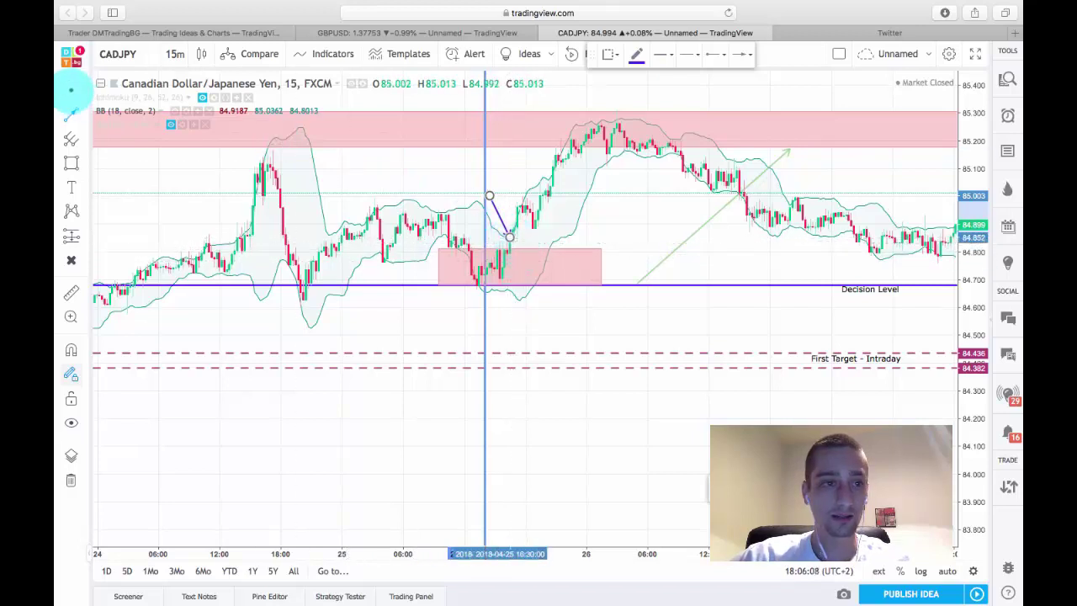
{"action": "left_click", "coordinate": [537, 250]}
{"action": "left_click", "coordinate": [510, 226]}
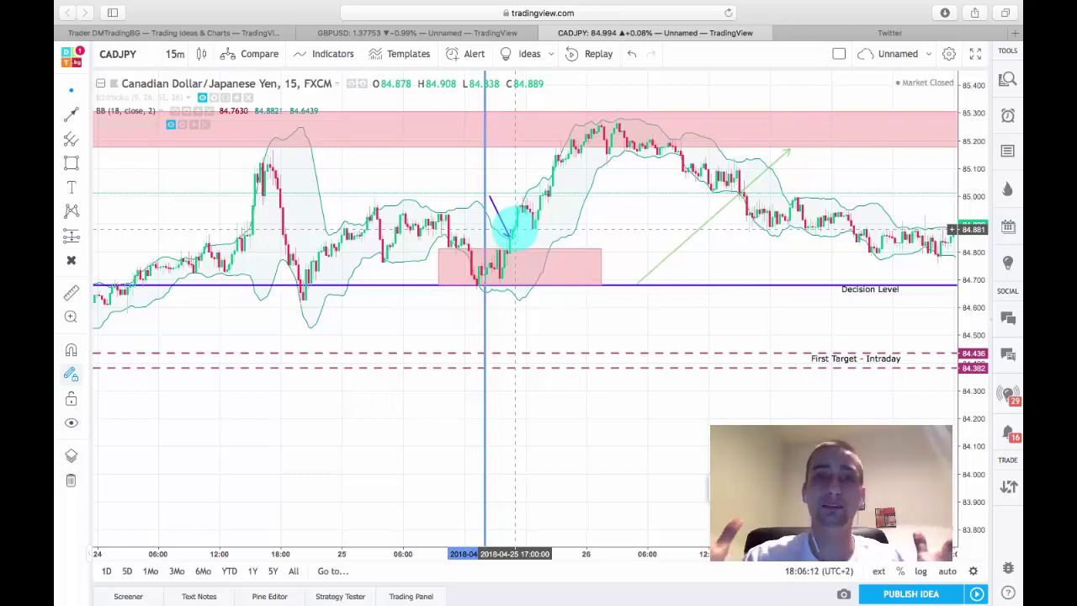
{"action": "left_click", "coordinate": [71, 185]}
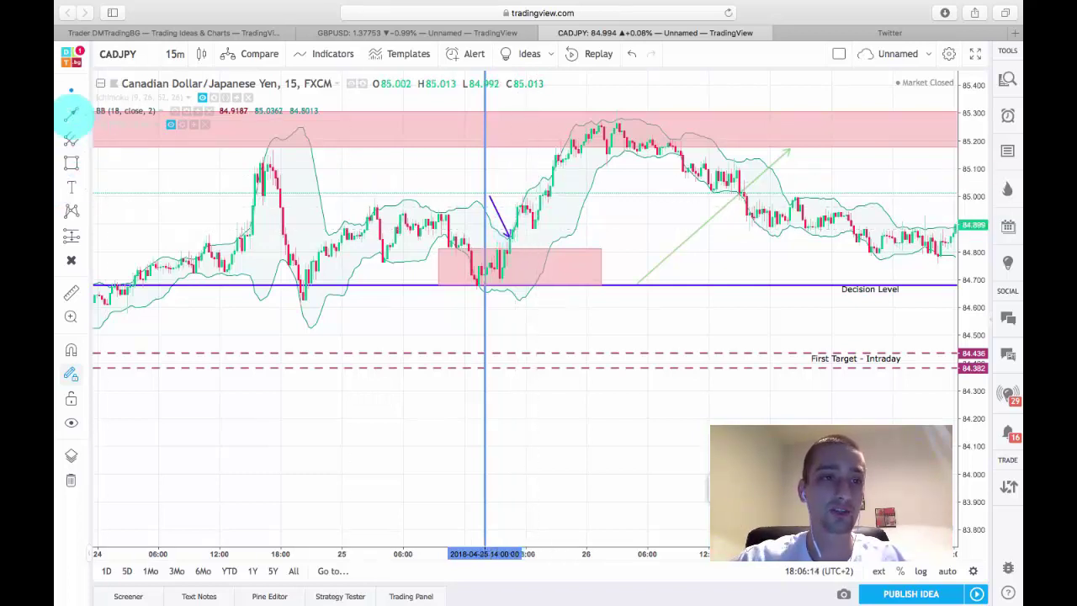
{"action": "left_click", "coordinate": [497, 211]}
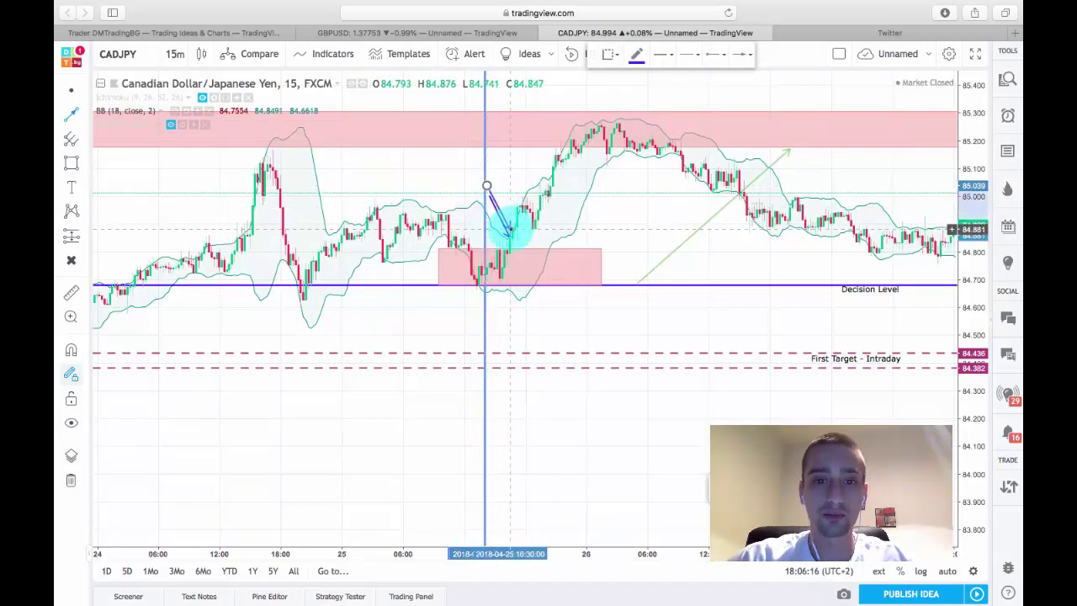
{"action": "mouse_move", "coordinate": [513, 225]}
{"action": "left_mouse_down"}
{"action": "mouse_move", "coordinate": [493, 173]}
{"action": "mouse_move", "coordinate": [548, 222]}
{"action": "mouse_move", "coordinate": [513, 192]}
{"action": "mouse_move", "coordinate": [495, 244]}
{"action": "mouse_move", "coordinate": [523, 229]}
{"action": "left_mouse_up"}
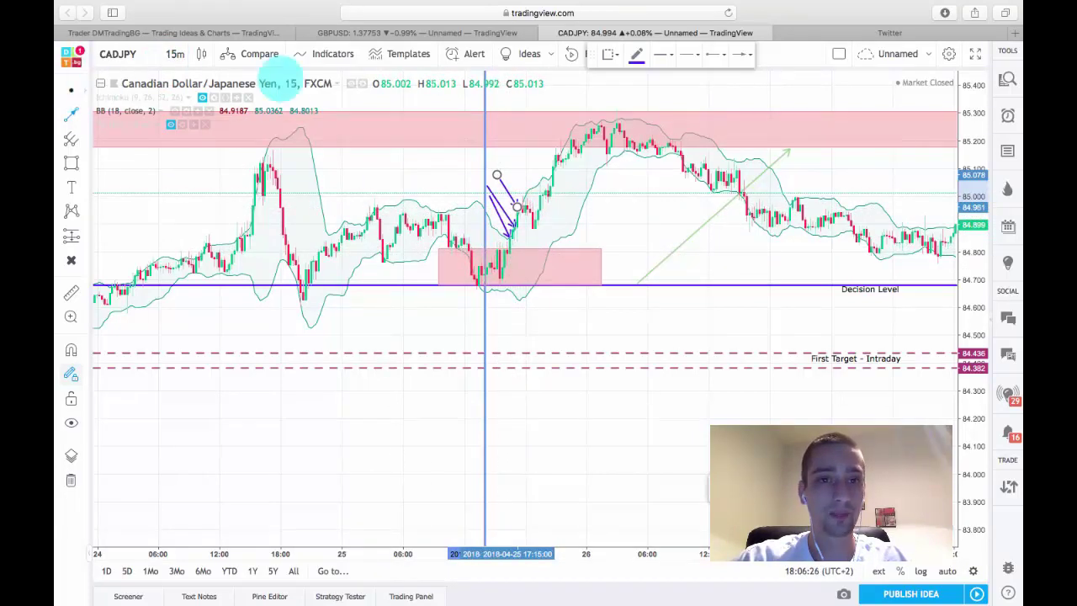
{"action": "left_click", "coordinate": [426, 168]}
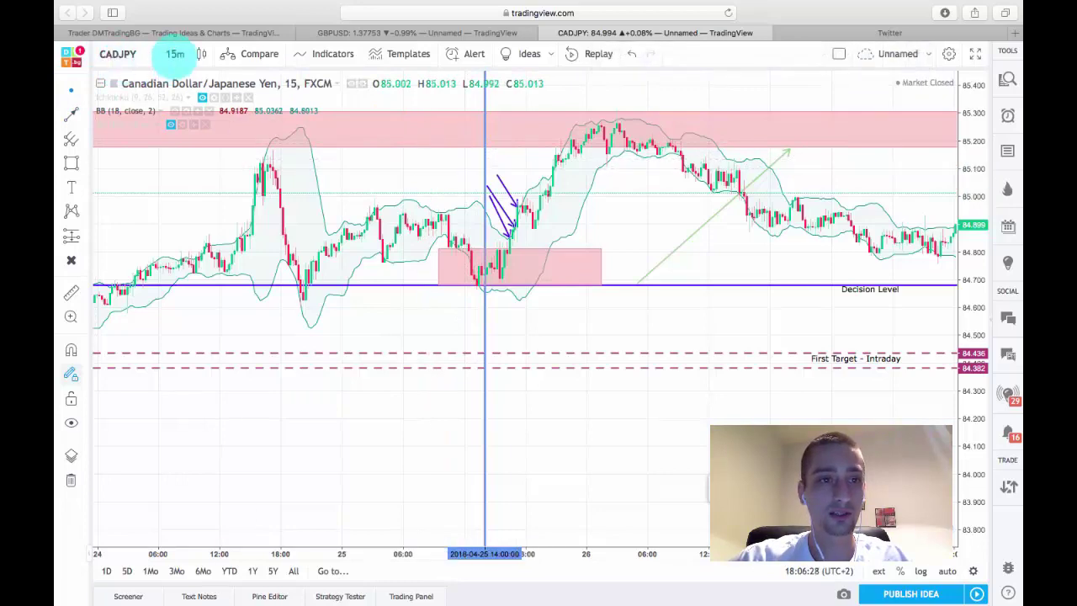
Set the CAD/JPY chart's interval to 5 minutes.
{"action": "left_click", "coordinate": [174, 54]}
{"action": "scroll", "coordinate": [586, 231], "scroll_direction": "down", "scroll_amount": 5}
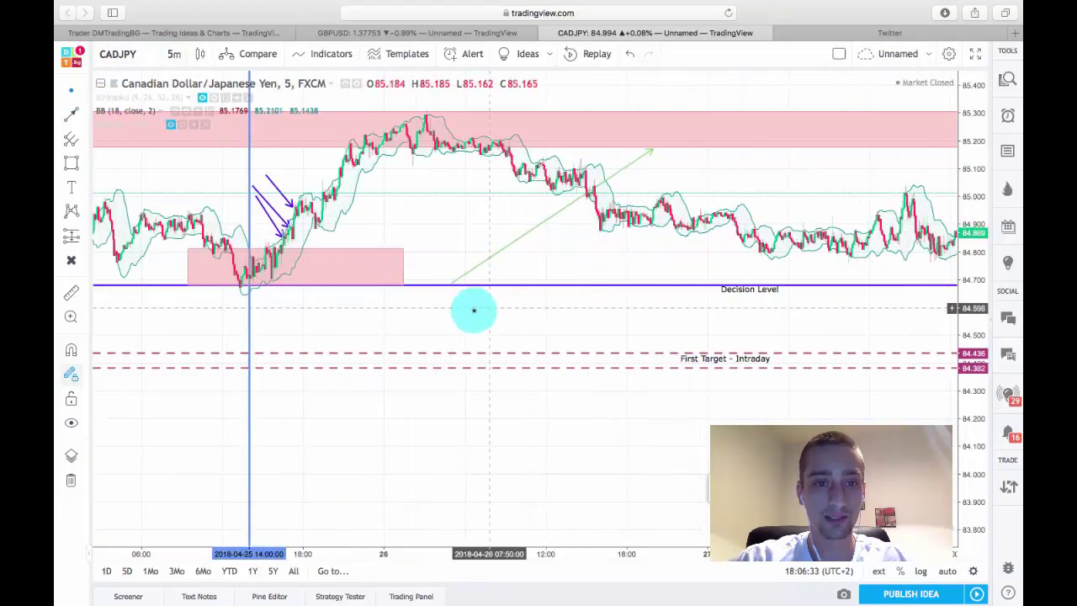
{"action": "left_click_drag", "start_coordinate": [474, 308], "coordinate": [750, 335]}
{"action": "scroll", "coordinate": [750, 335], "scroll_direction": "up", "scroll_amount": 3}
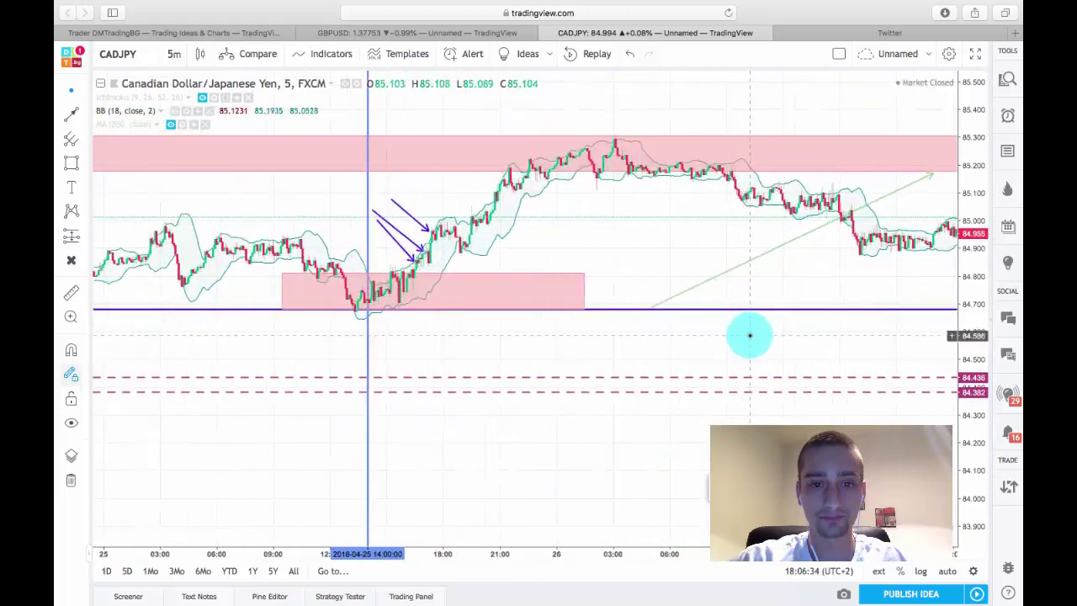
{"action": "left_click_drag", "start_coordinate": [968, 454], "coordinate": [955, 360]}
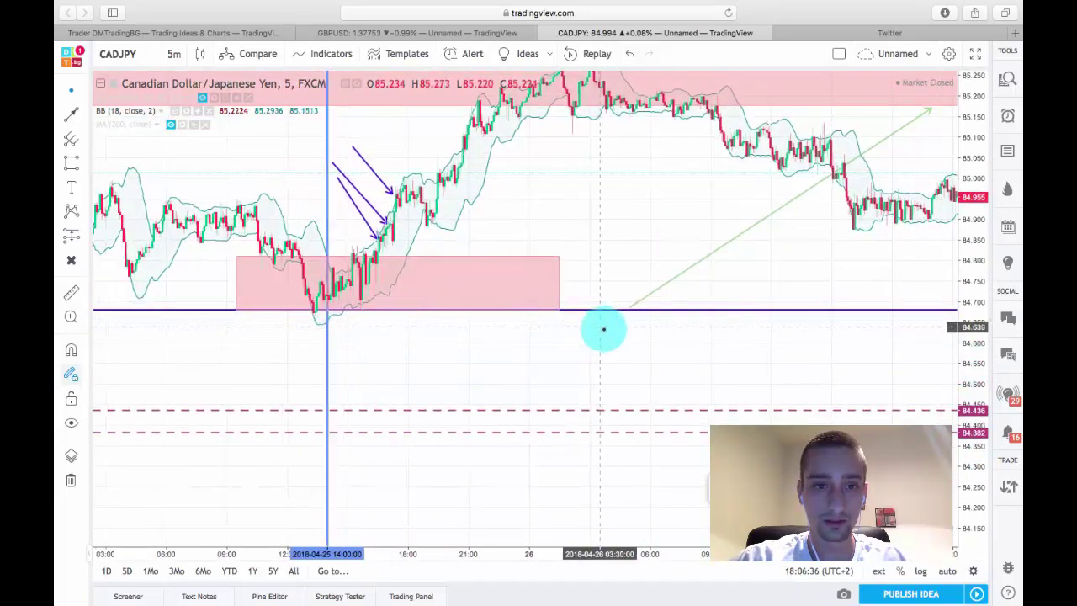
{"action": "scroll", "coordinate": [601, 327], "scroll_direction": "up", "scroll_amount": 2}
{"action": "left_click_drag", "start_coordinate": [394, 339], "coordinate": [681, 342]}
{"action": "scroll", "coordinate": [681, 342], "scroll_direction": "right", "scroll_amount": 5}
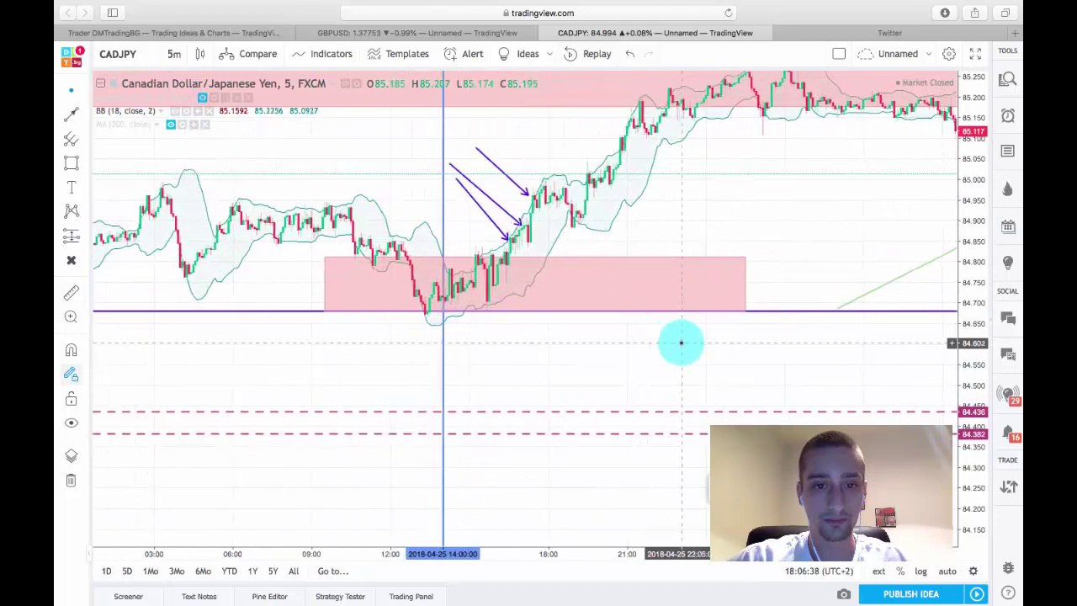
Delete the rectangle on the decision level and the three arrows above it.
{"action": "left_click", "coordinate": [453, 256]}
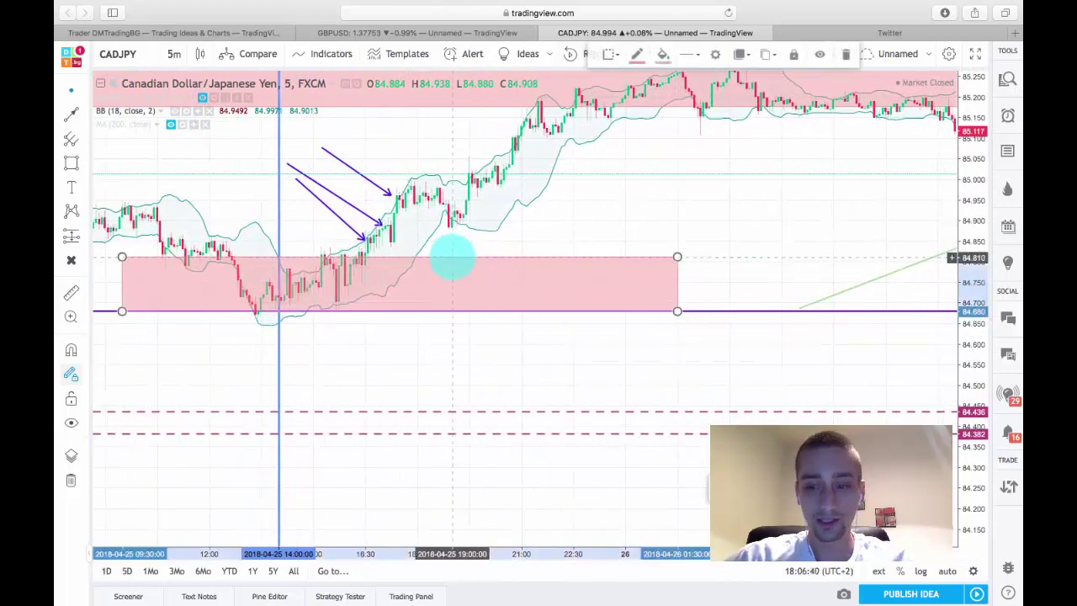
{"action": "key", "text": "Delete"}
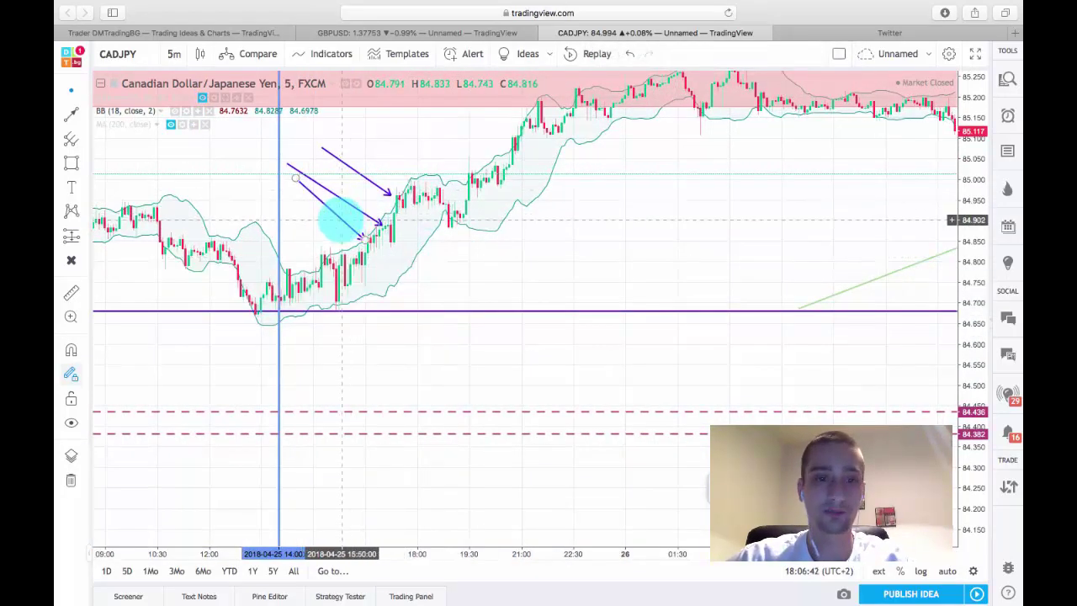
{"action": "left_click", "coordinate": [349, 206]}
{"action": "key", "text": "Delete"}
{"action": "left_click", "coordinate": [361, 175]}
{"action": "key", "text": "Delete"}
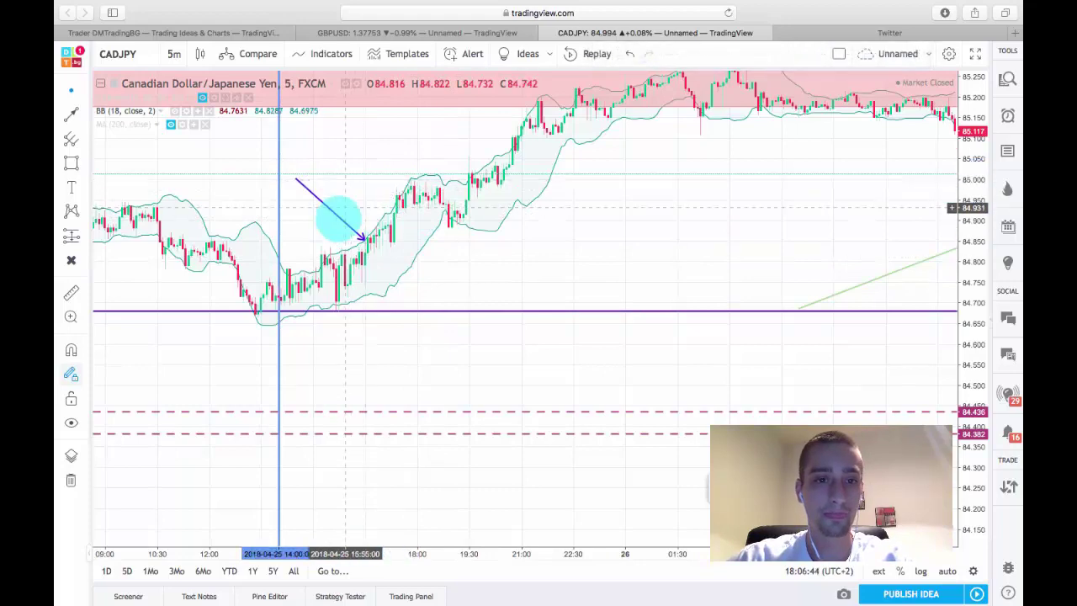
{"action": "key", "text": "Delete"}
Draw a rectangle over the small consolidation before the drop, from 25 April 10:45 to 22:05, between about 84.861 and 84.802.
{"action": "scroll", "coordinate": [531, 271], "scroll_direction": "left", "scroll_amount": 4}
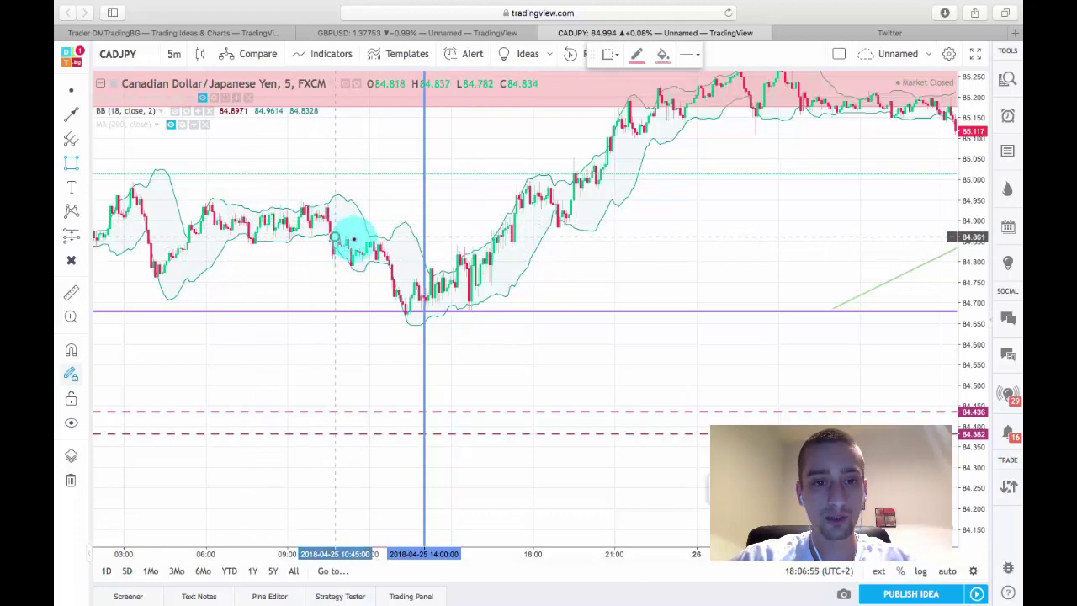
{"action": "left_click_drag", "start_coordinate": [355, 241], "coordinate": [674, 261]}
{"action": "scroll", "coordinate": [656, 258], "scroll_direction": "left", "scroll_amount": 3}
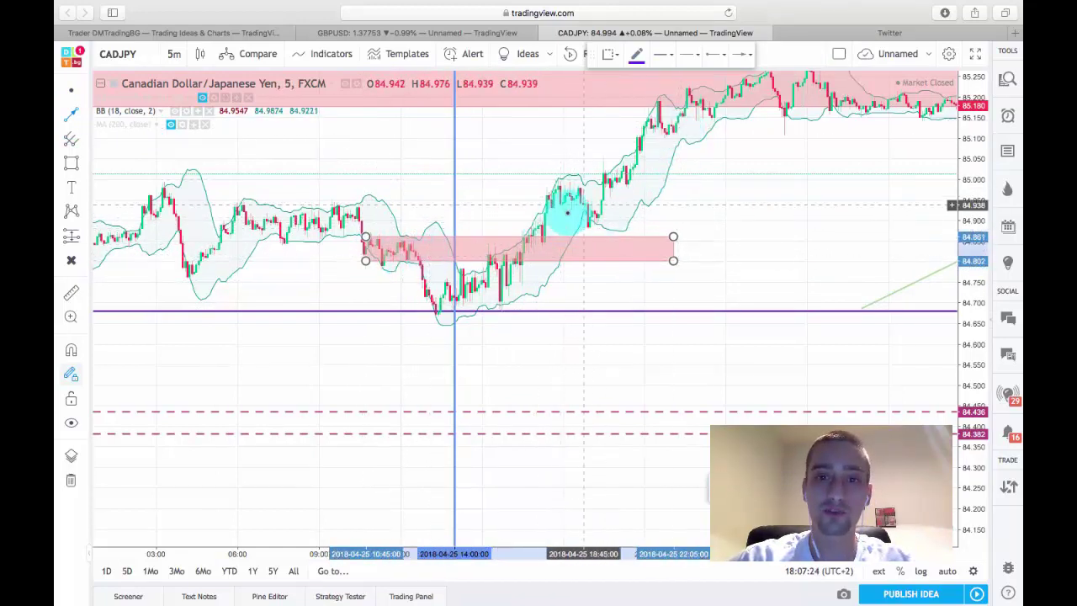
Mark the breakout with a downward arrow tipped at about 84.881 and a short horizontal line at about 84.792, from 17:10 to 19:40.
{"action": "left_click", "coordinate": [487, 173]}
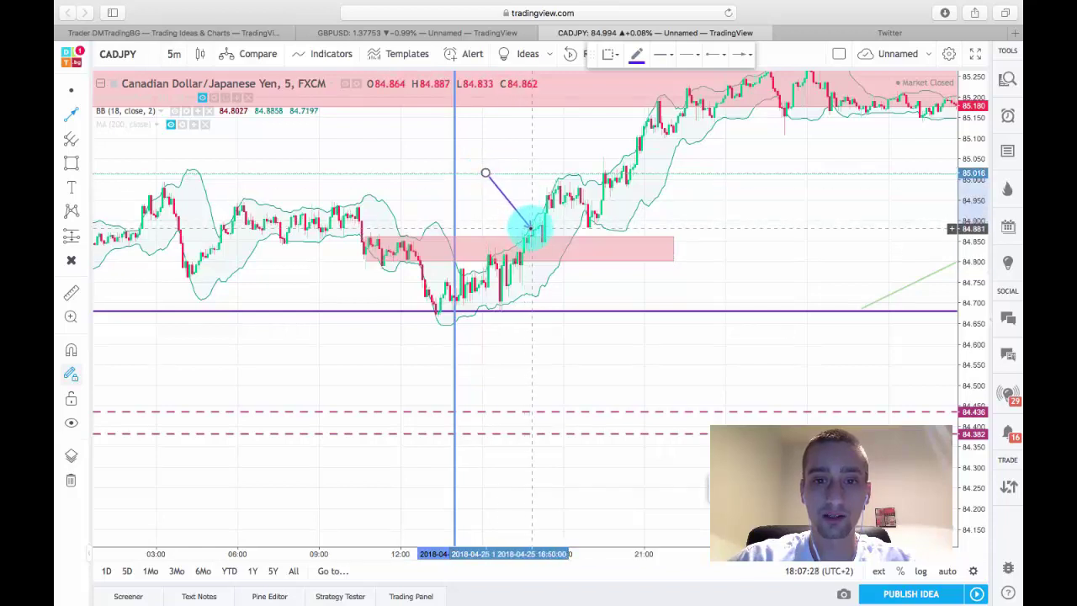
{"action": "left_click", "coordinate": [529, 227]}
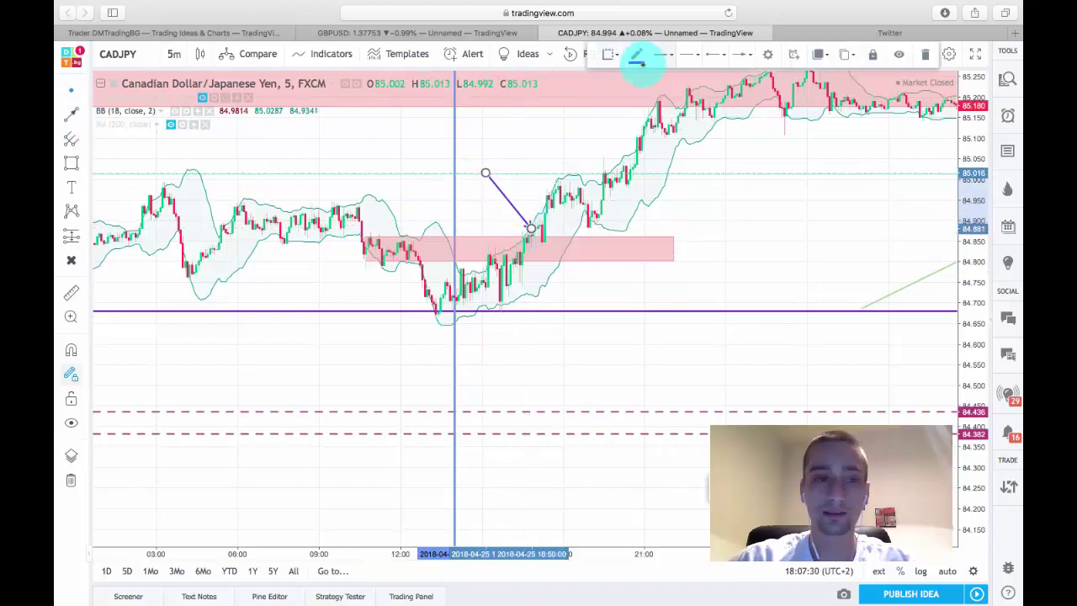
{"action": "left_click", "coordinate": [583, 335]}
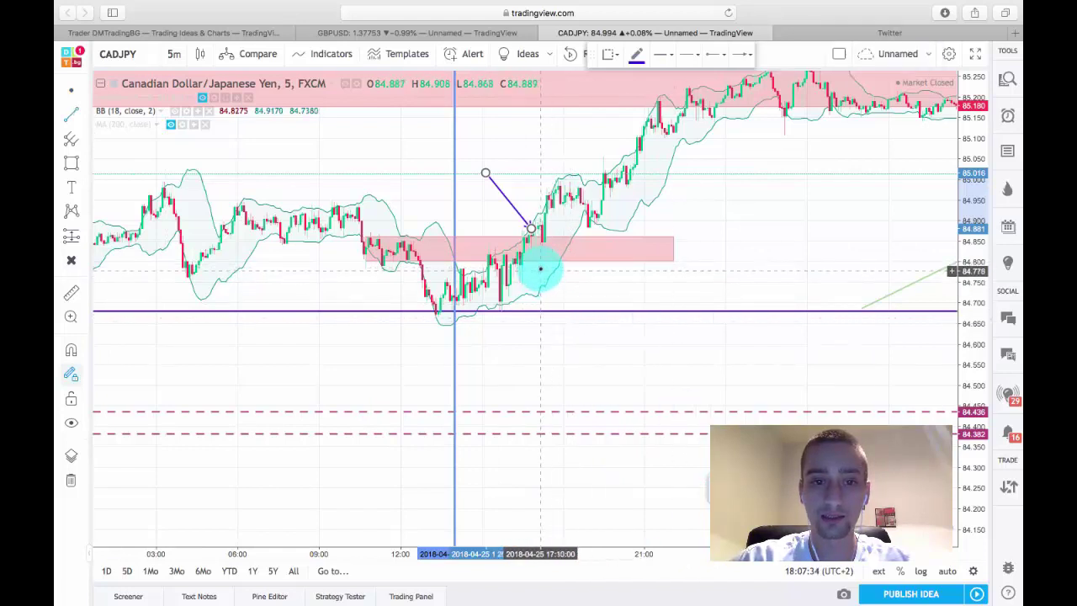
{"action": "left_click_drag", "start_coordinate": [540, 265], "coordinate": [607, 265]}
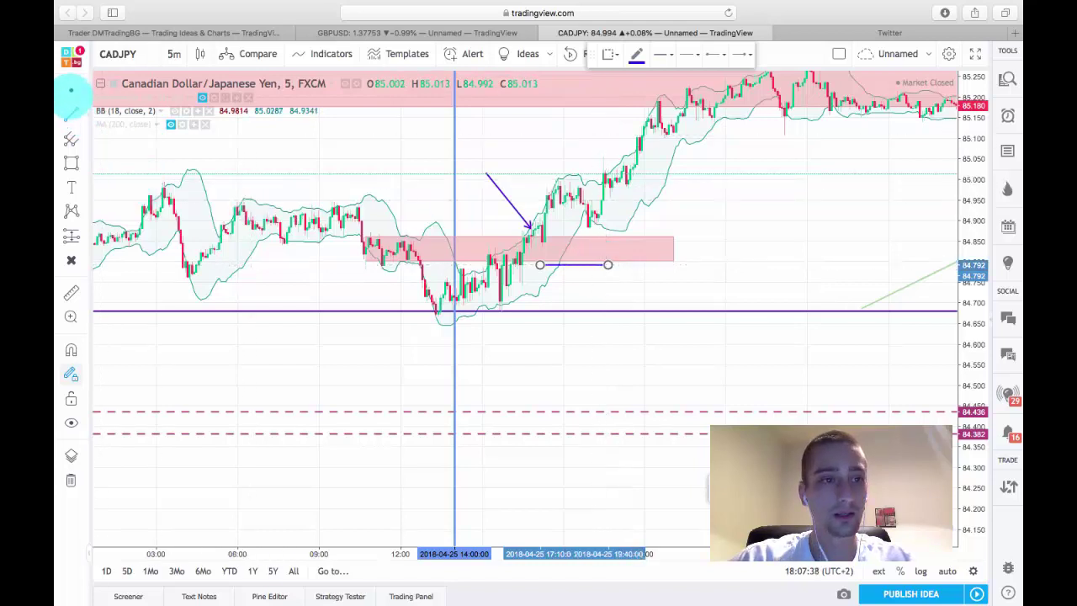
{"action": "left_click", "coordinate": [70, 90]}
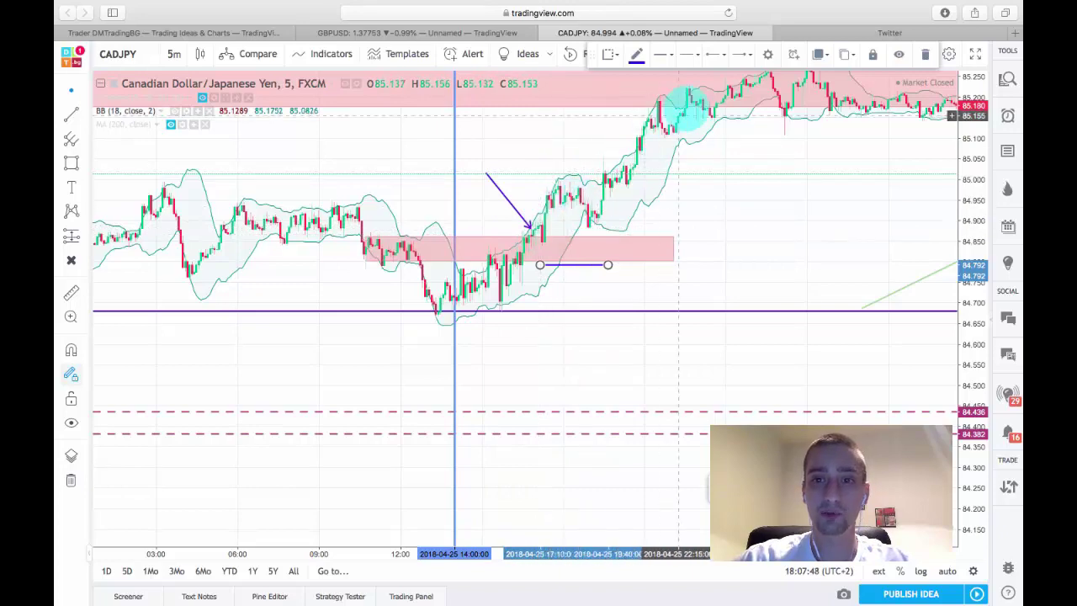
{"action": "left_click_drag", "start_coordinate": [738, 211], "coordinate": [721, 234]}
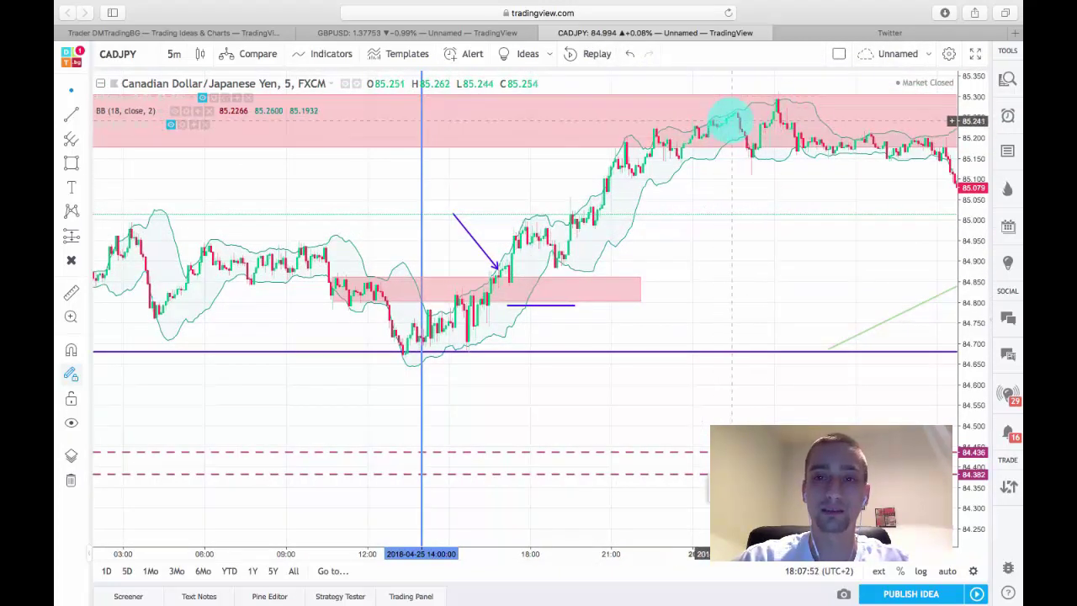
{"action": "left_click_drag", "start_coordinate": [724, 193], "coordinate": [777, 180]}
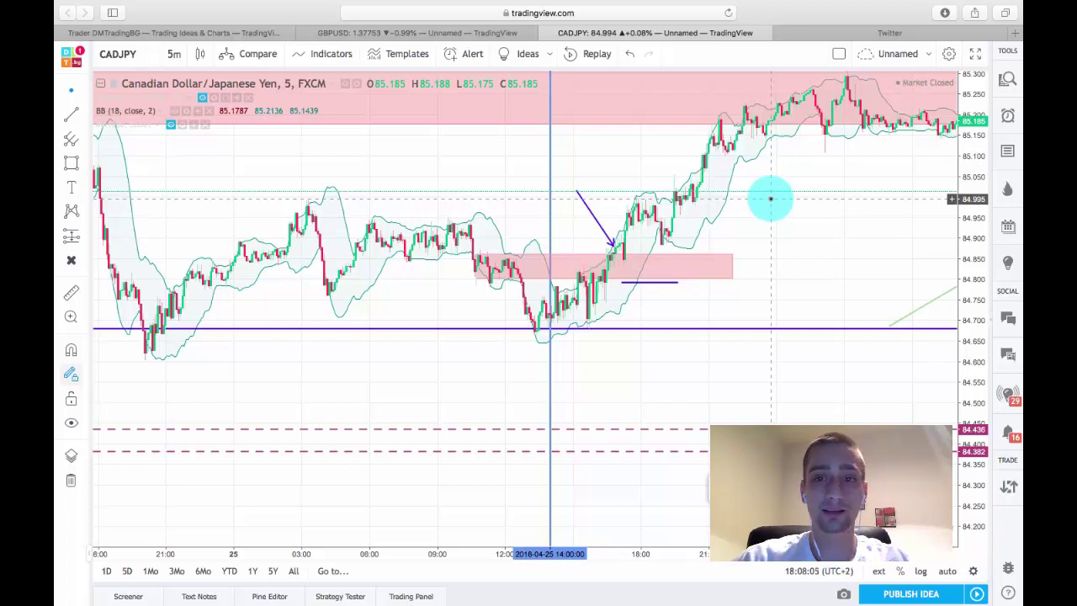
{"action": "scroll", "coordinate": [771, 198], "scroll_direction": "up", "scroll_amount": 2}
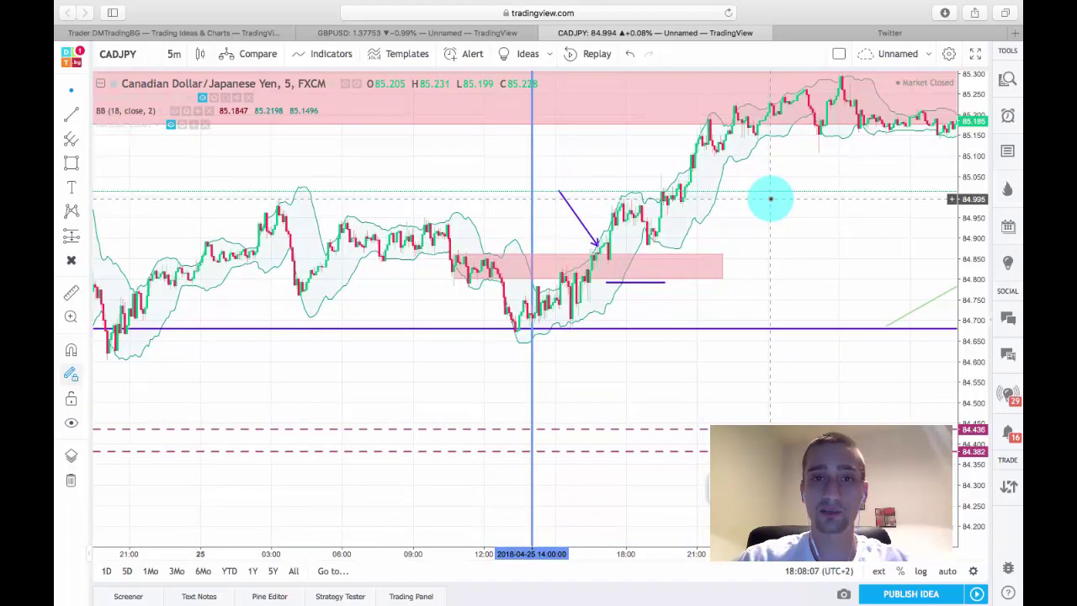